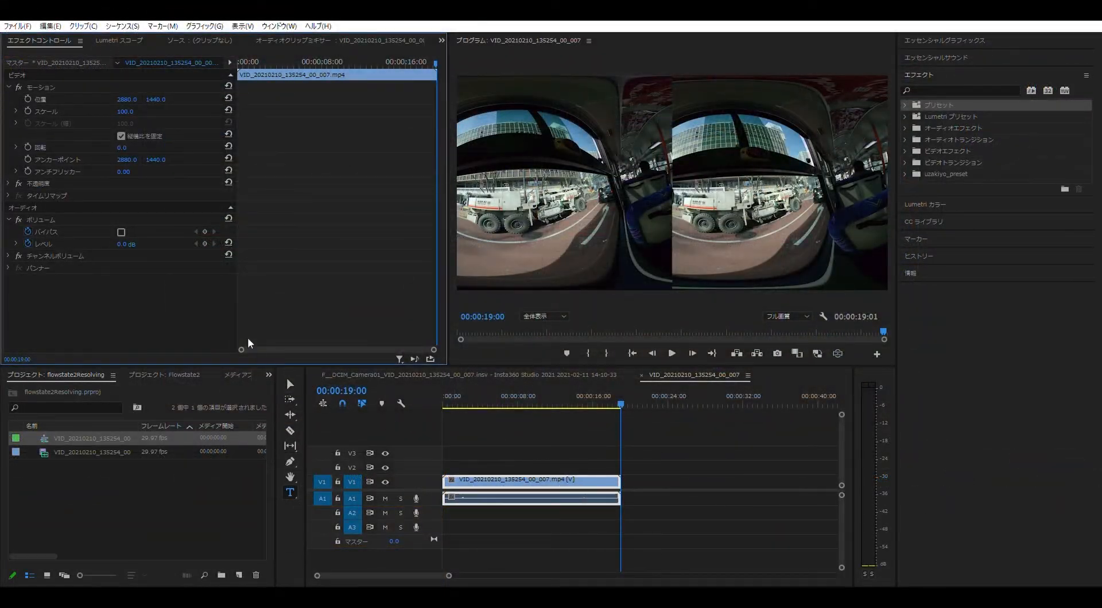
Apply the VR 回転 (球) preset from uzakiyo_preset to the V1 clip, with the playhead at the sequence start
left_click_drag(626, 395, 442, 434)
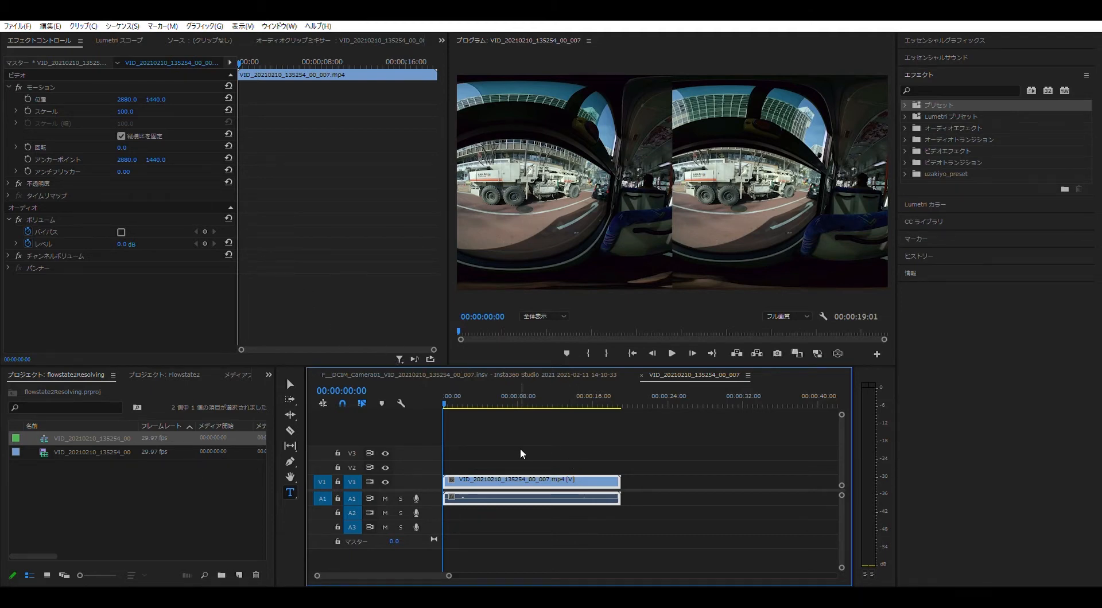
left_click(906, 173)
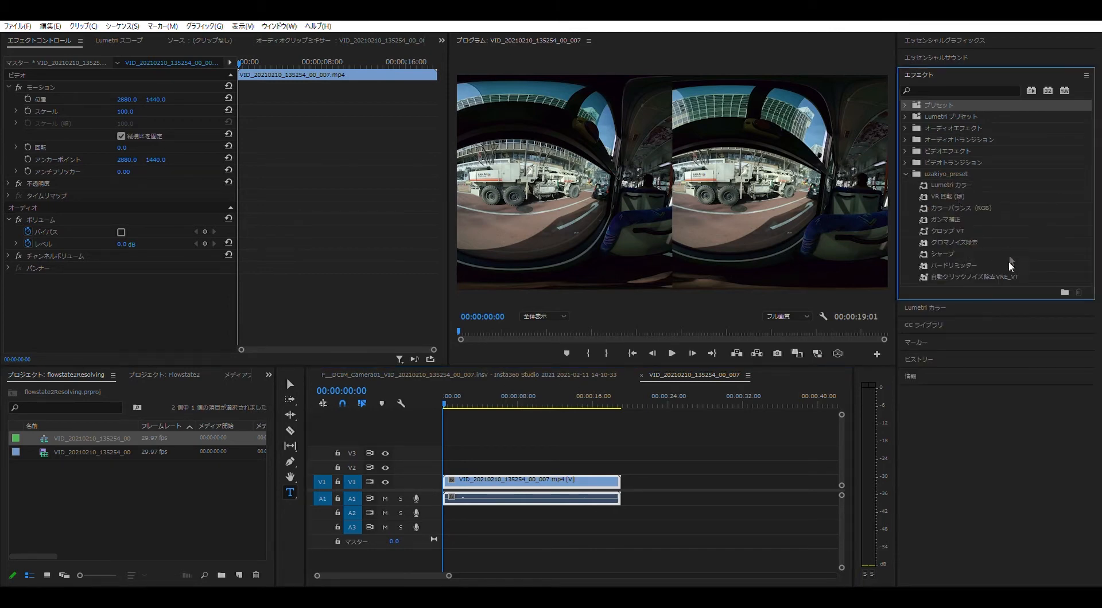
left_click(950, 193)
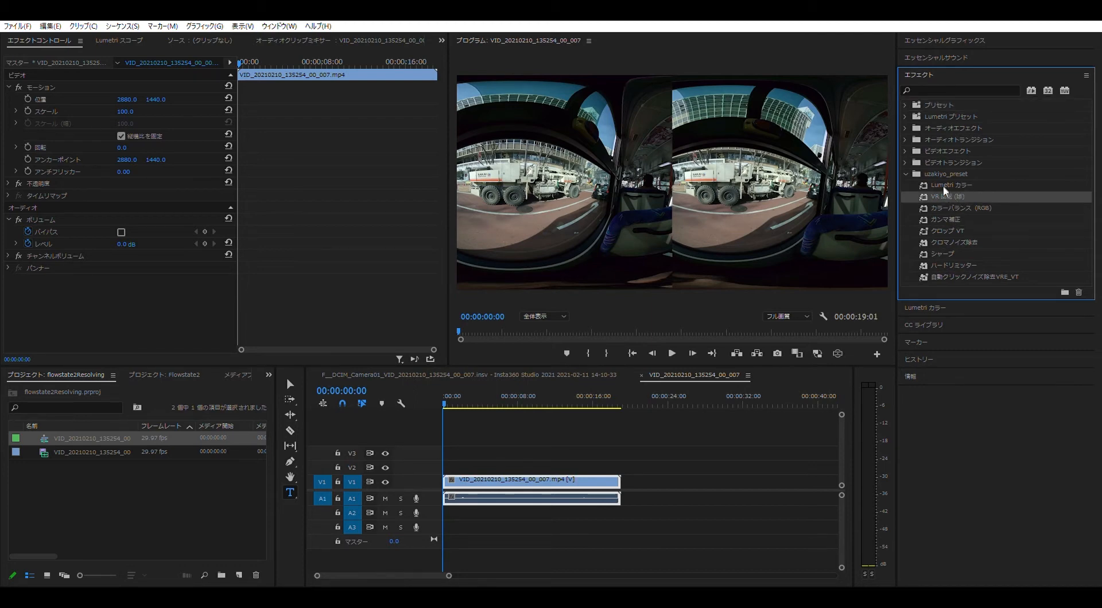
left_click_drag(543, 432, 541, 480)
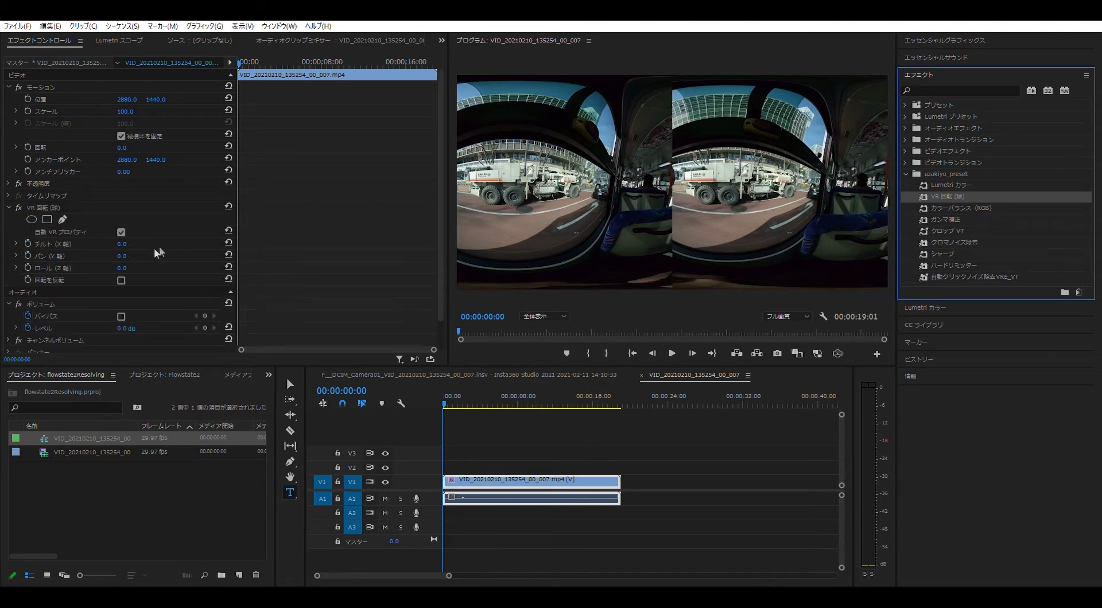
Enable keyframing for the VR rotation's チルト (X 軸) and ロール (Z 軸) at 00:00:00:00
scroll(151, 253, "down", 2)
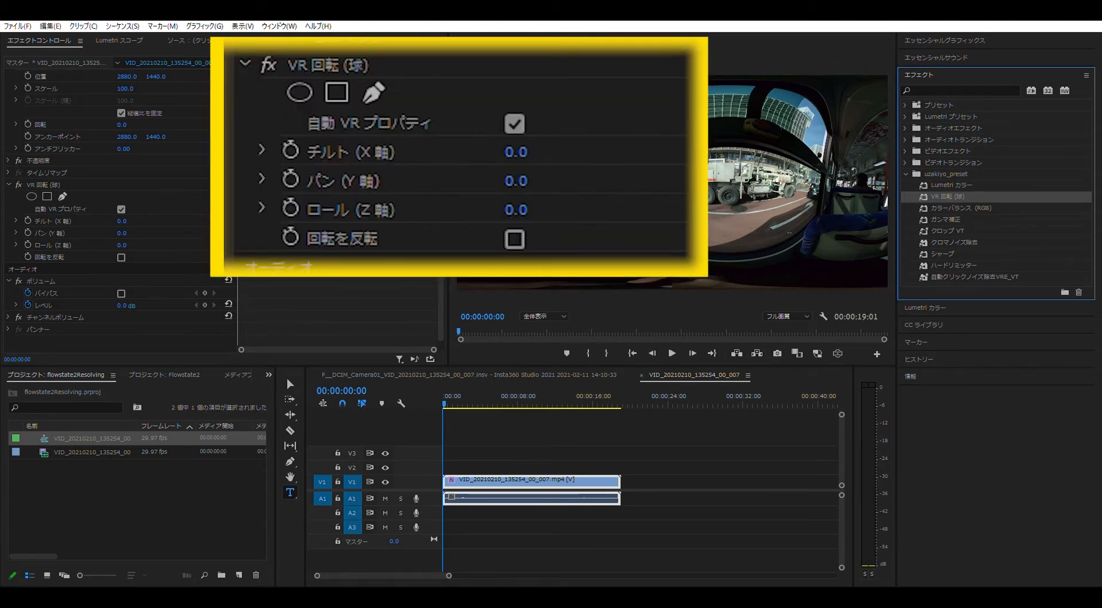
left_click(223, 230)
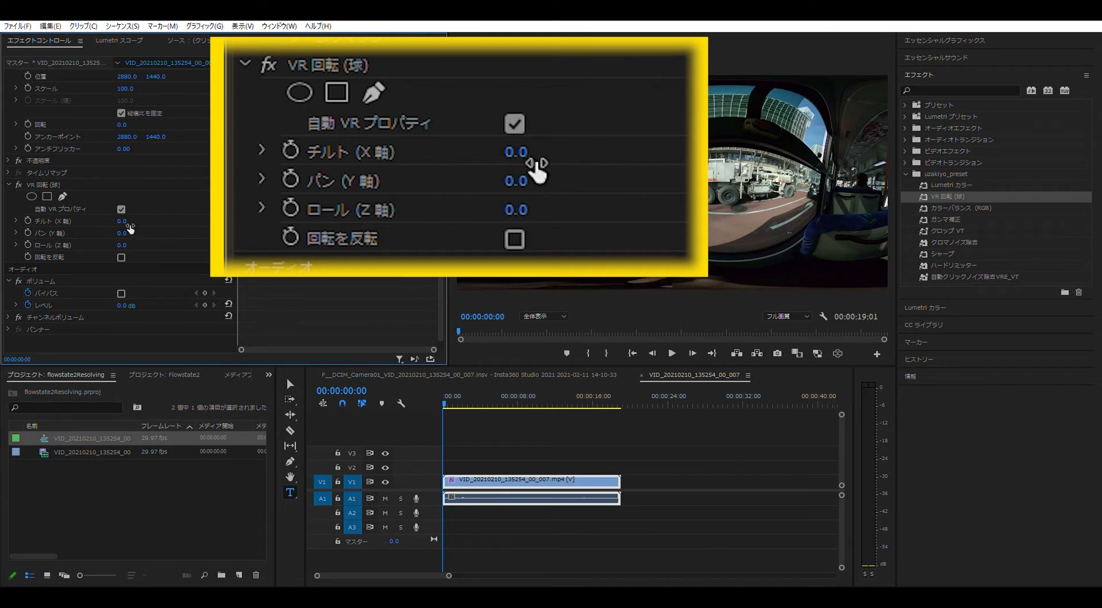
left_click(28, 220)
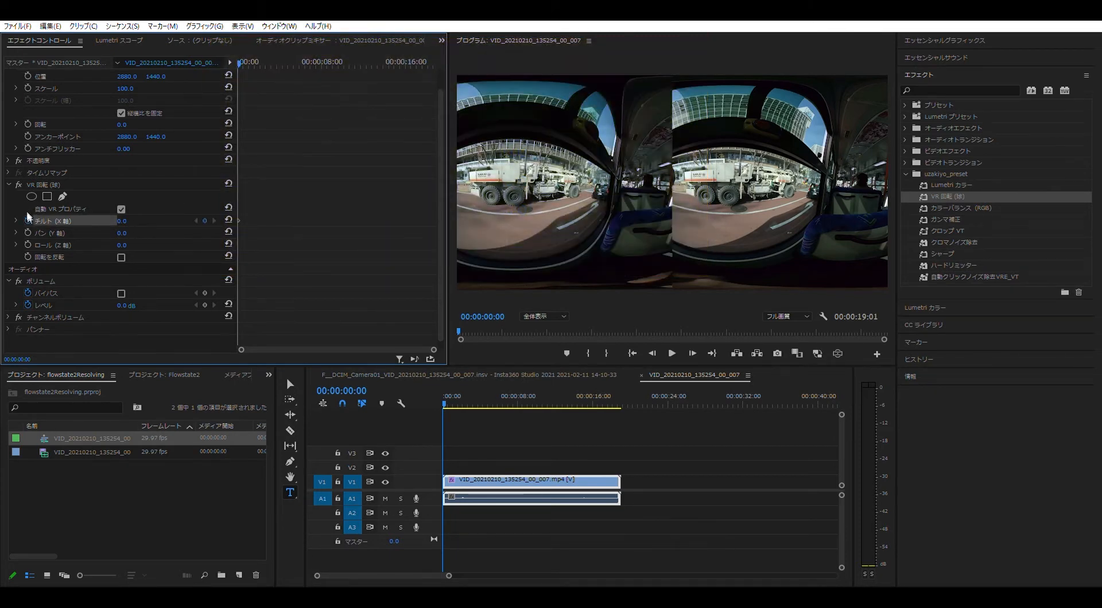
left_click(27, 245)
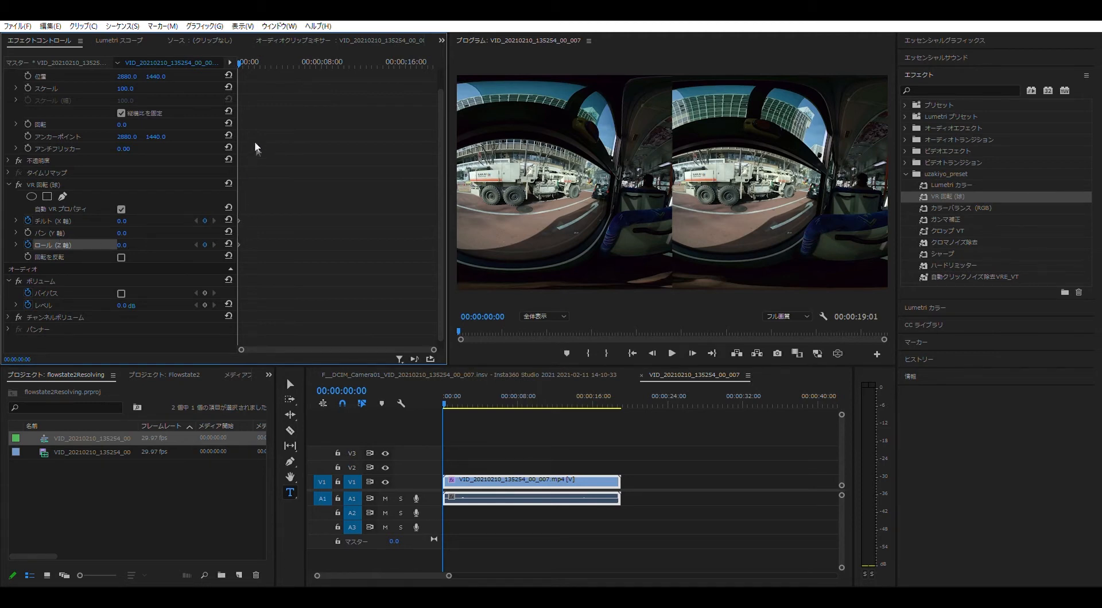
Add チルト (X 軸) and ロール (Z 軸) keyframes on the clip's last frame at 00:00:19:00
left_click_drag(240, 57, 393, 70)
key("End")
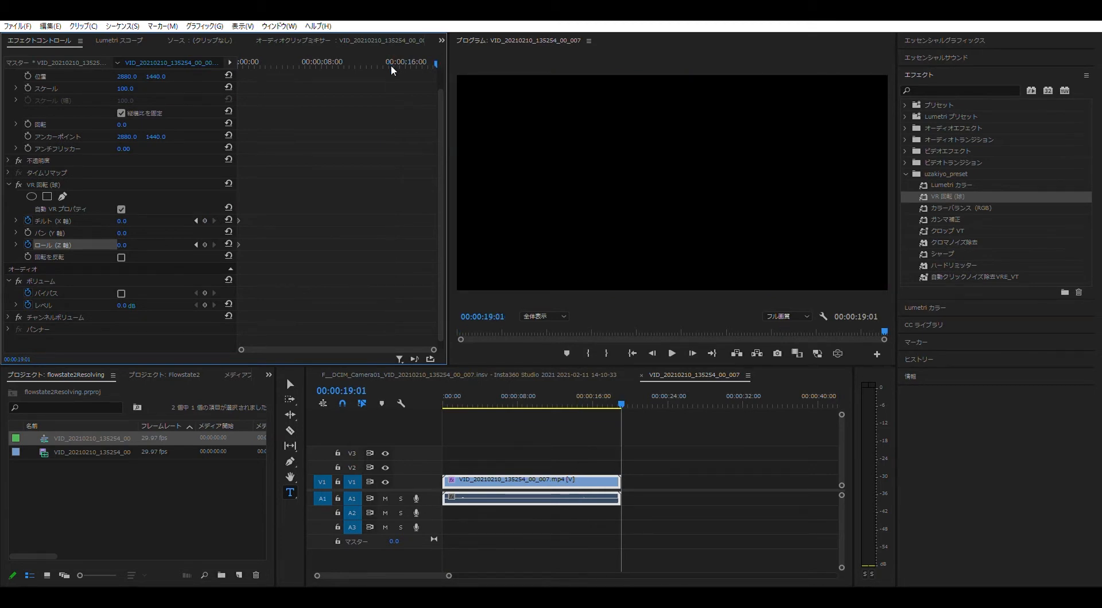
key("Left")
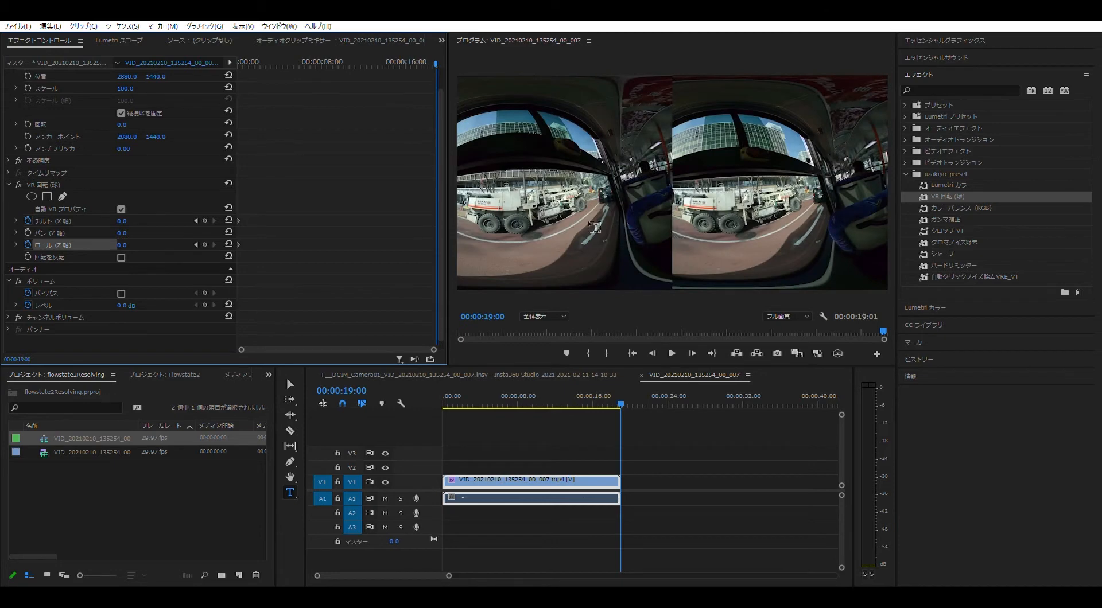
left_click(205, 220)
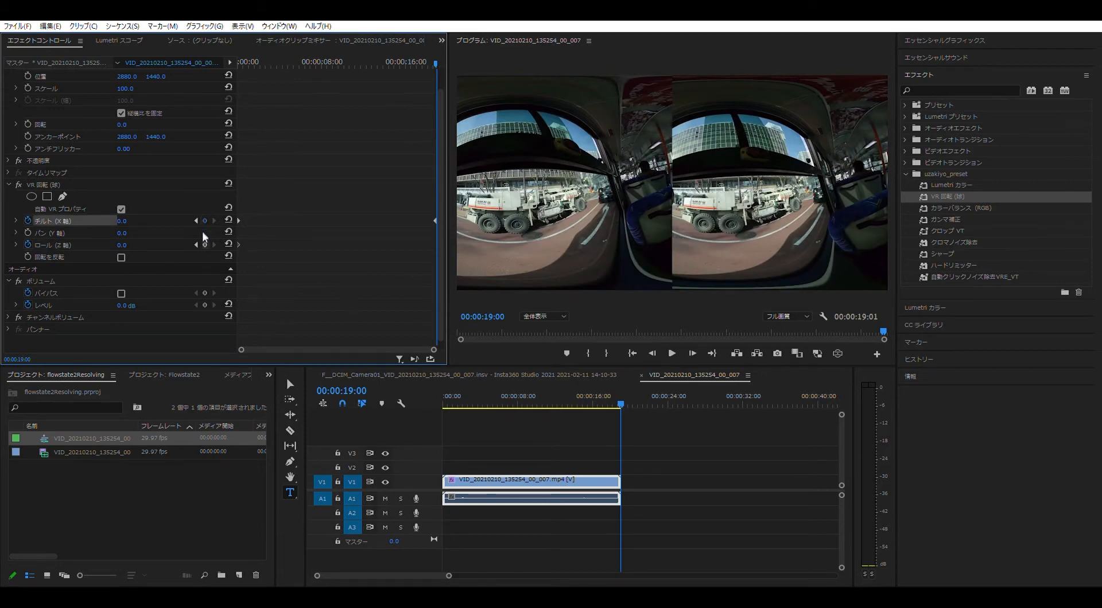
left_click(204, 243)
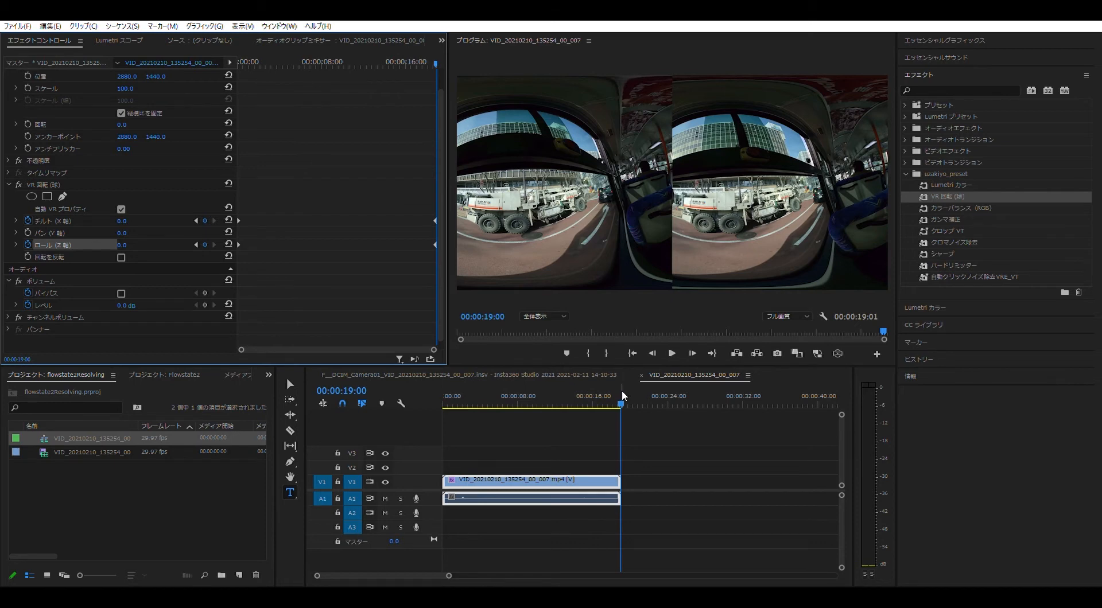
Add チルト (X 軸) and ロール (Z 軸) keyframes at 00:00:06:11, where the camera tilt changes
left_click_drag(623, 396, 497, 400)
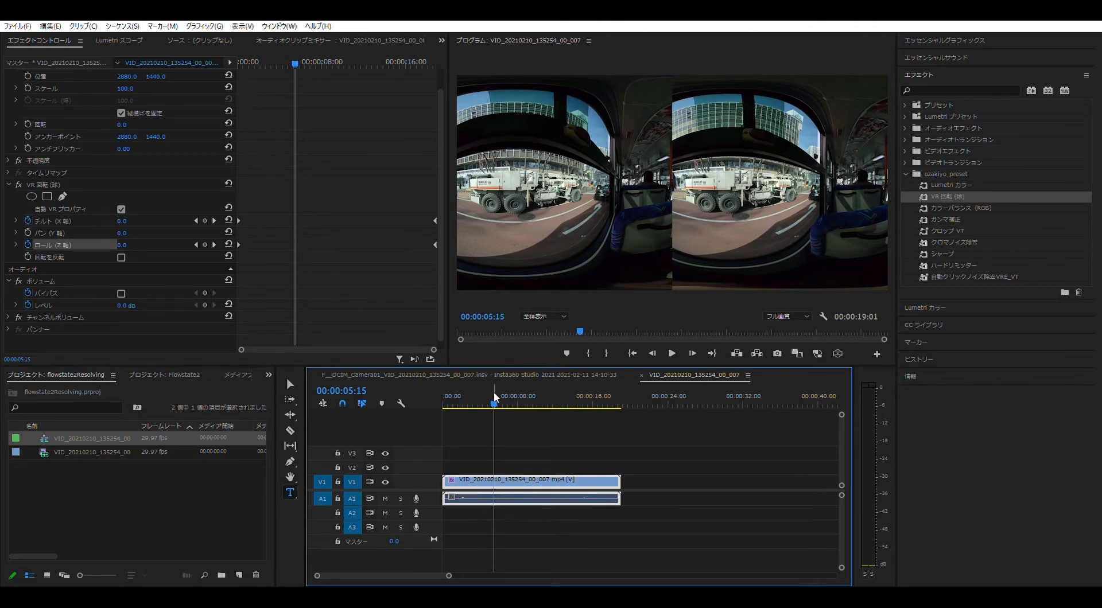
left_click_drag(494, 396, 503, 397)
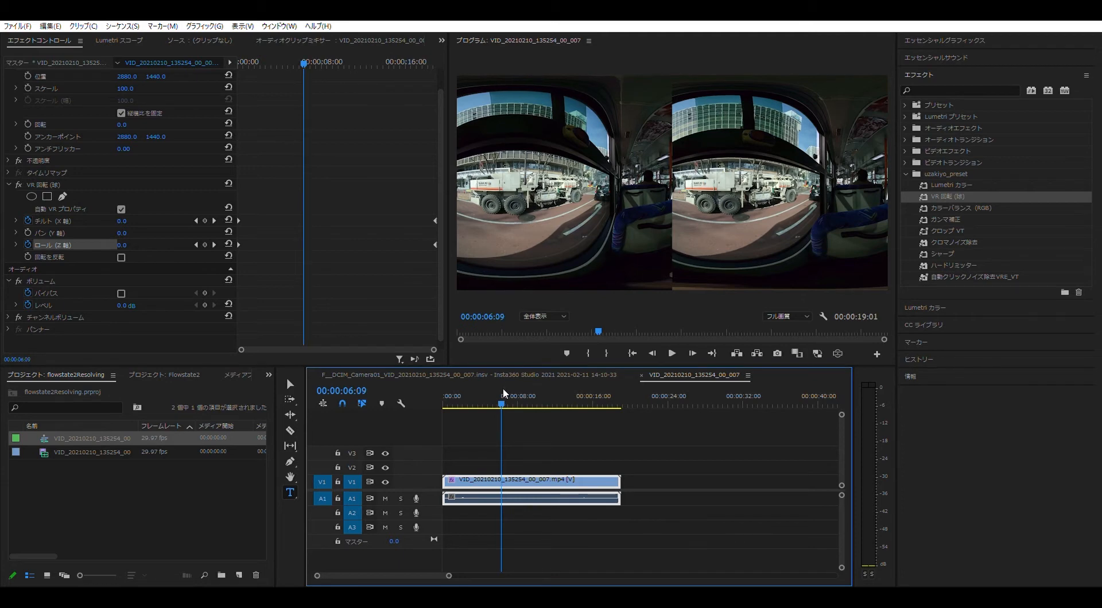
left_click_drag(504, 394, 505, 393)
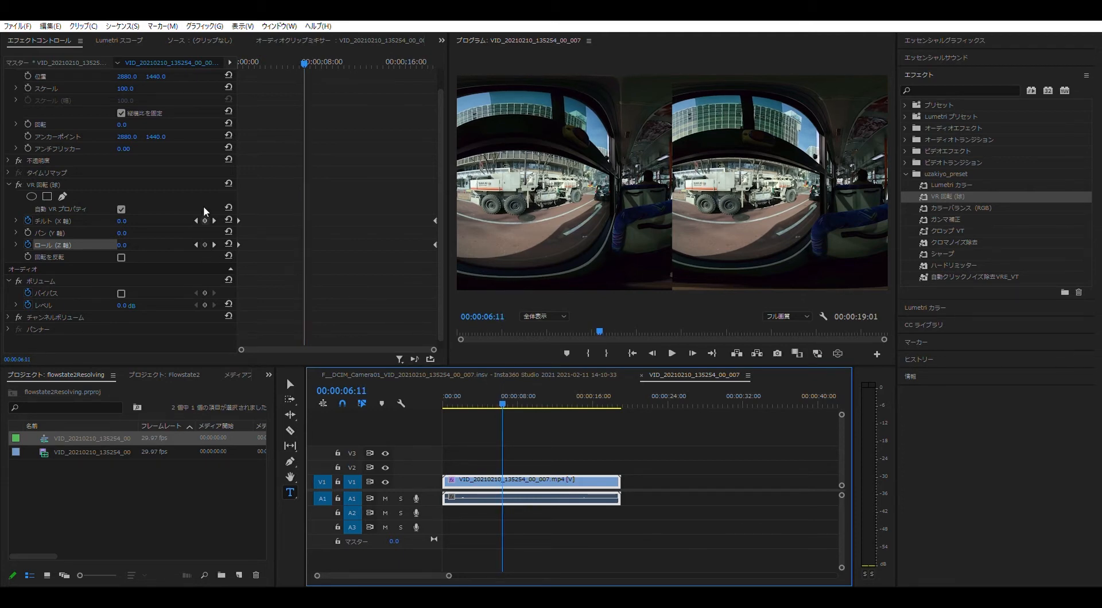
left_click(204, 220)
left_click(205, 245)
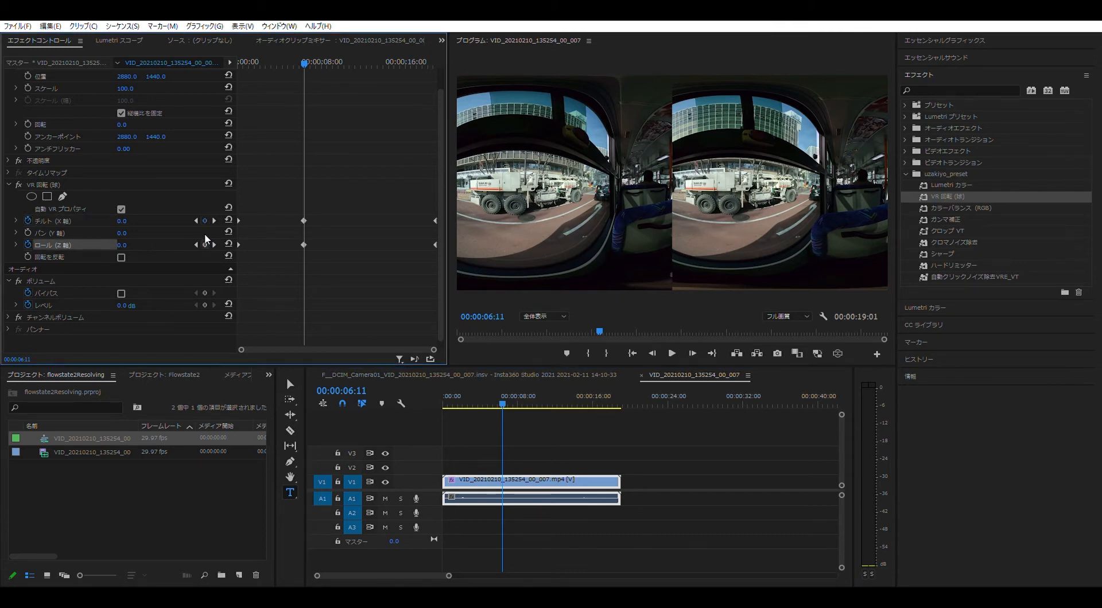
At the 00:00:00:00 keyframe, set チルト (X 軸) to 5.0° and ロール (Z 軸) to 7.0°
left_click_drag(308, 57, 237, 67)
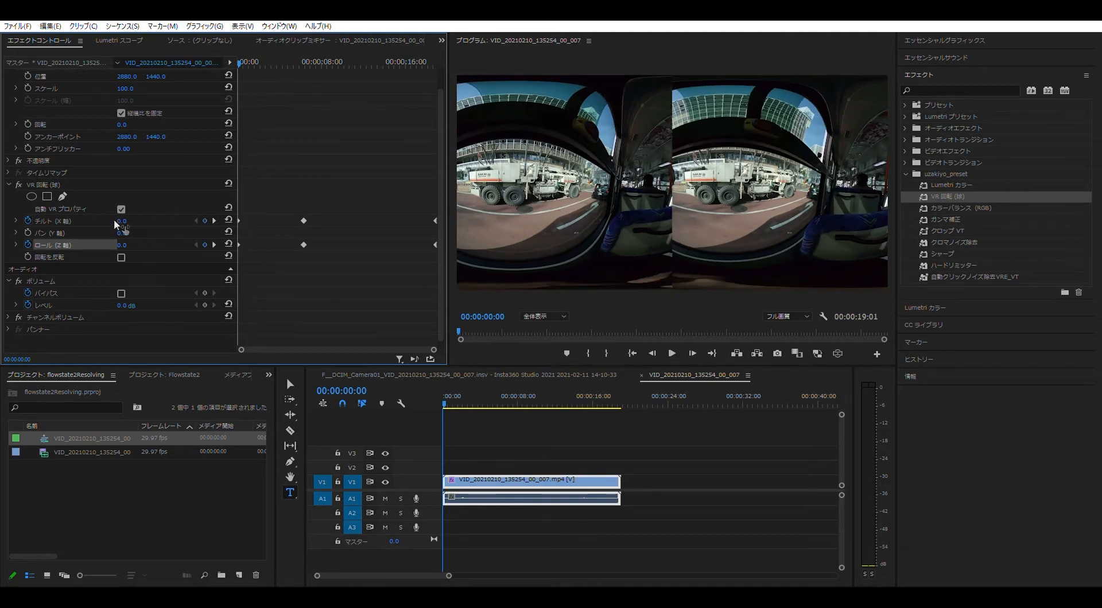
left_click_drag(122, 222, 135, 221)
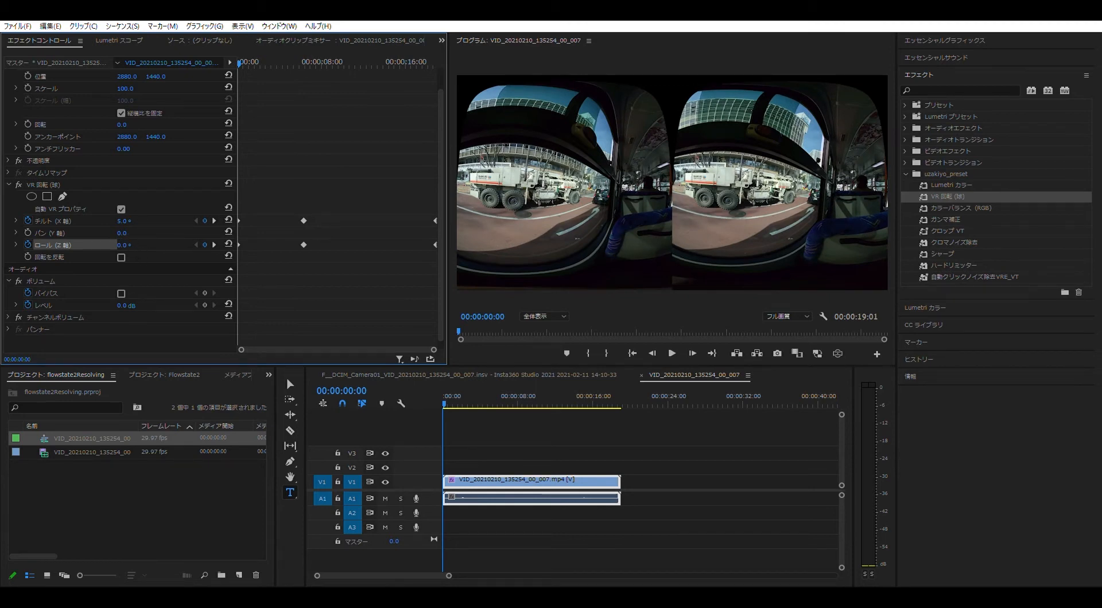
left_click_drag(123, 245, 138, 245)
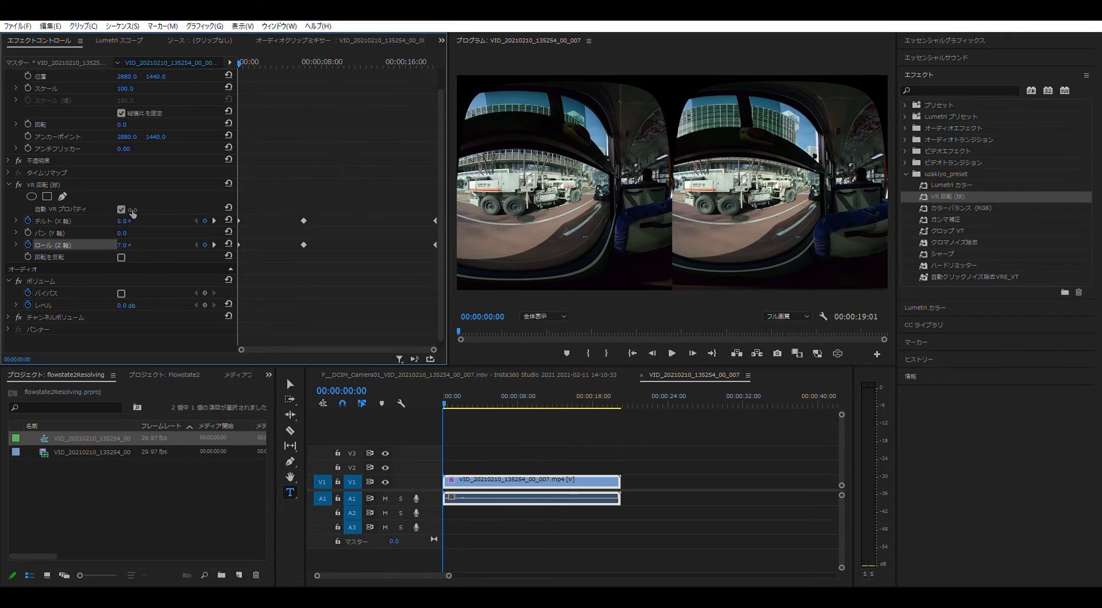
mouse_move(123, 220)
left_mouse_down()
mouse_move(111, 221)
mouse_move(124, 221)
left_mouse_up()
left_click_drag(123, 245, 116, 245)
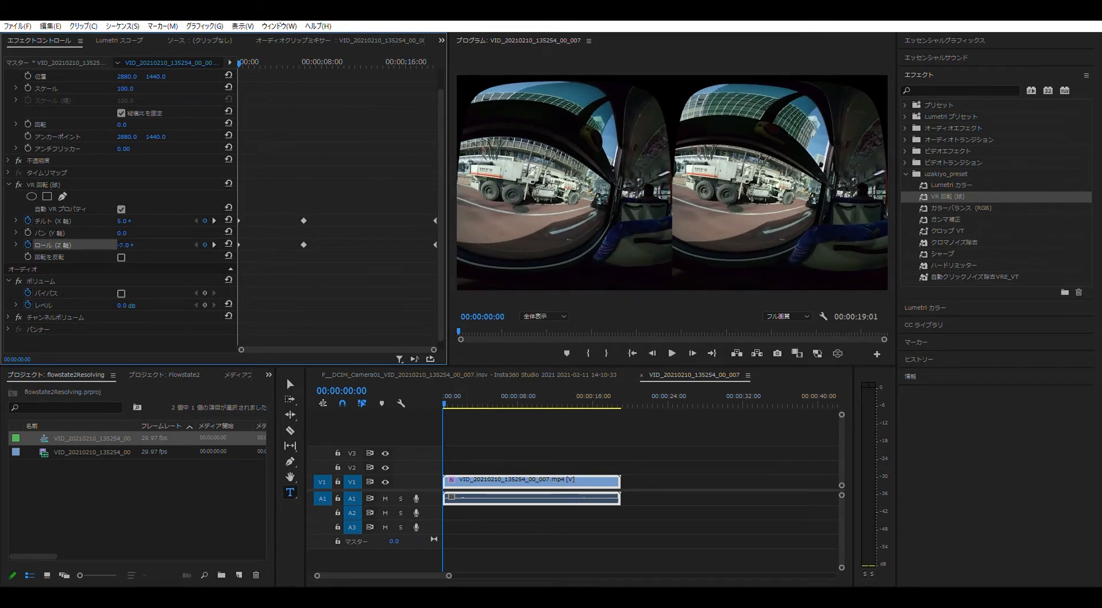
left_click(125, 245)
type("7")
key("Return")
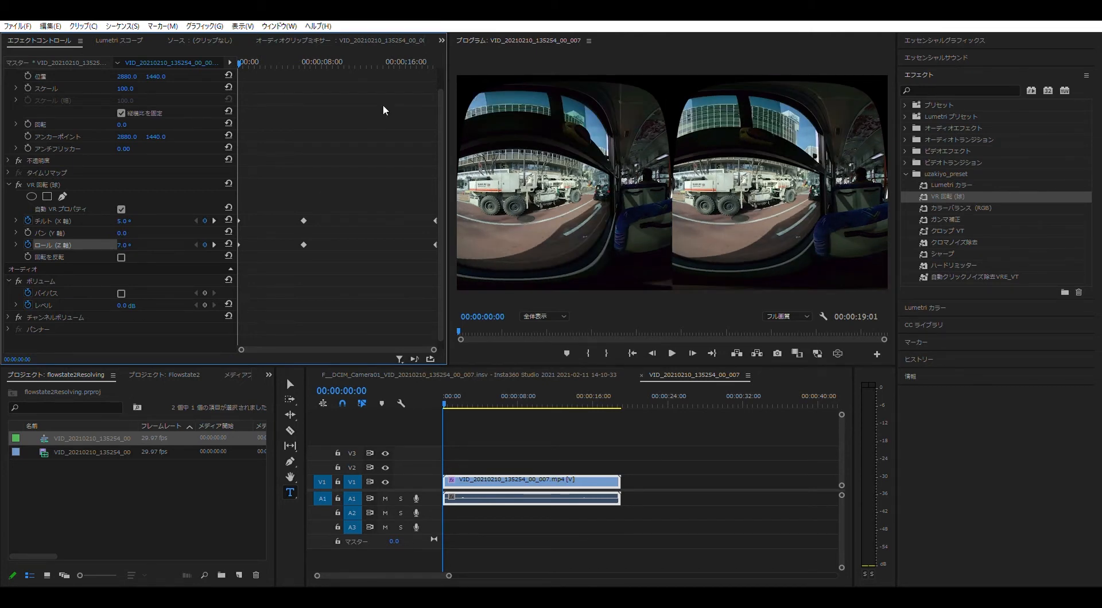
Check the levelling of the first frame in the VR video display by looking up, down and sideways, and return to the flat view
left_click(835, 344)
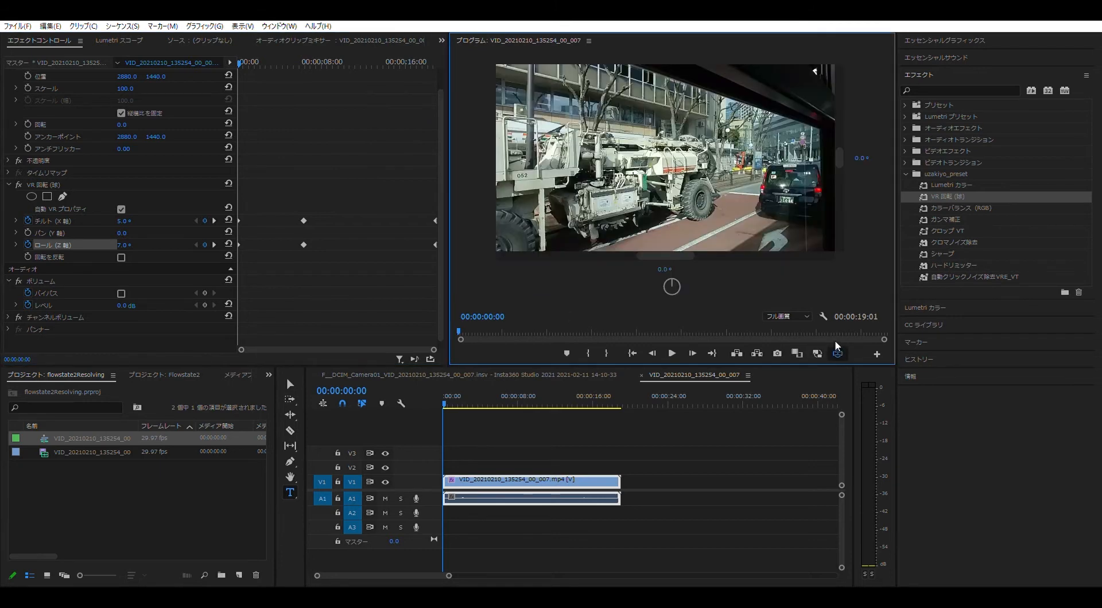
left_click_drag(842, 153, 835, 318)
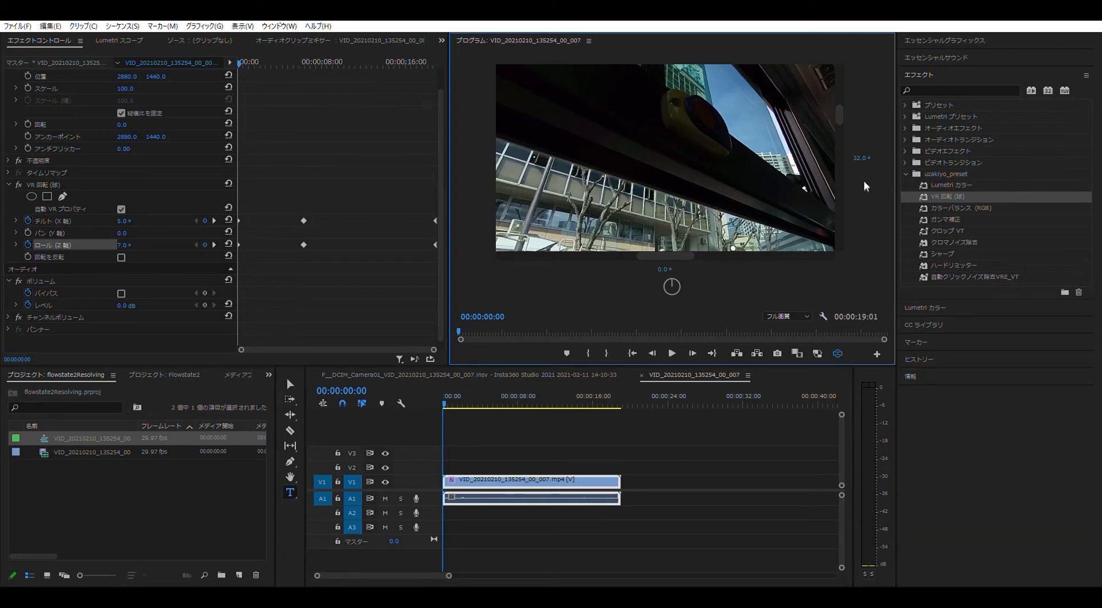
key("ctrl+s")
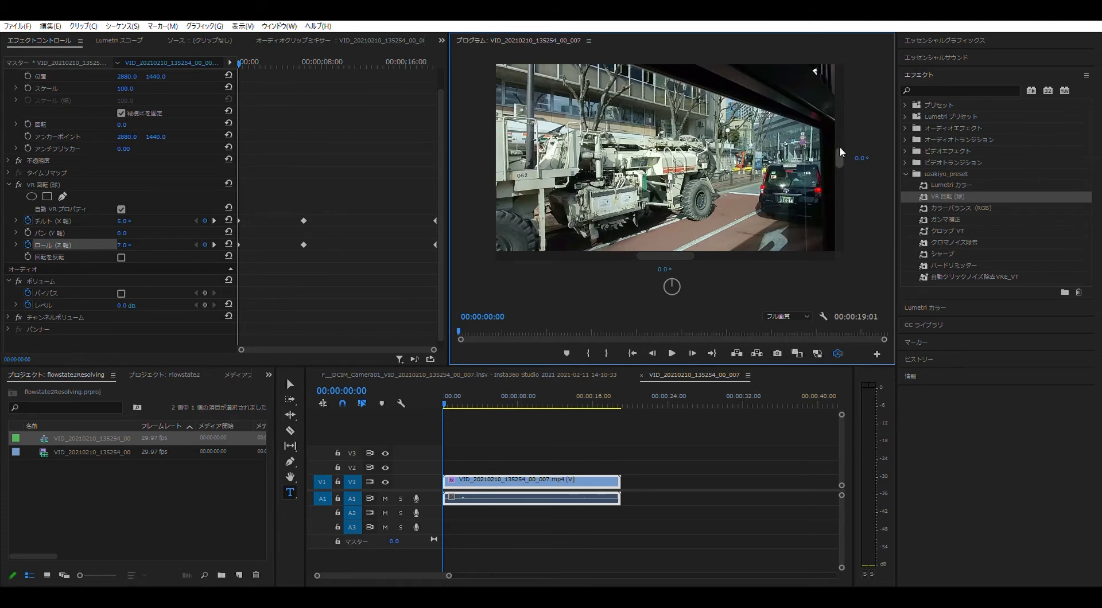
mouse_move(839, 151)
left_mouse_down()
mouse_move(828, 92)
mouse_move(841, 156)
left_mouse_up()
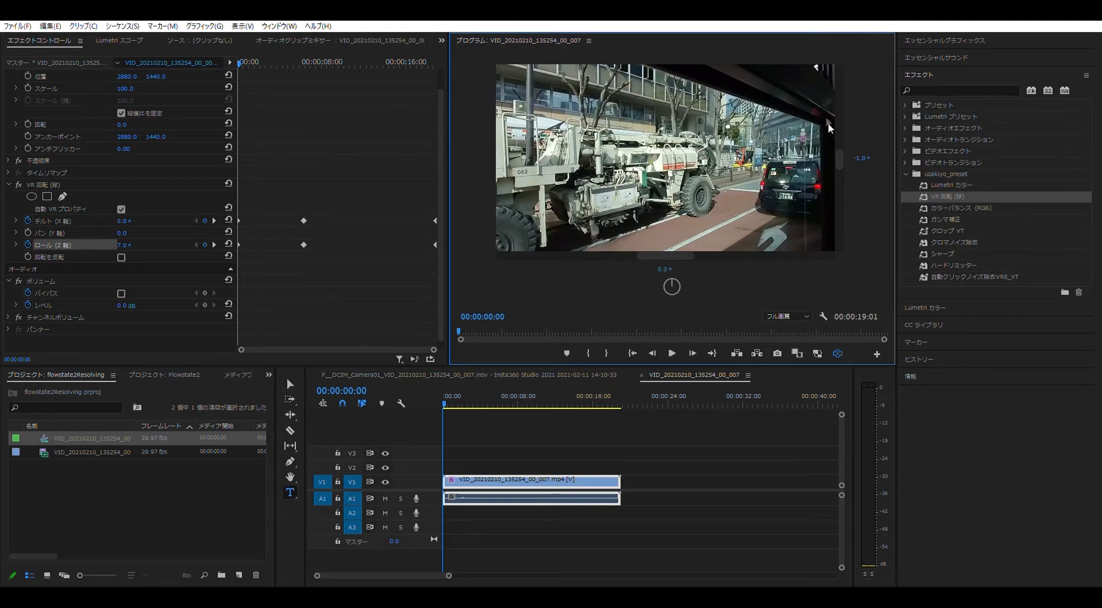
left_click_drag(664, 255, 565, 252)
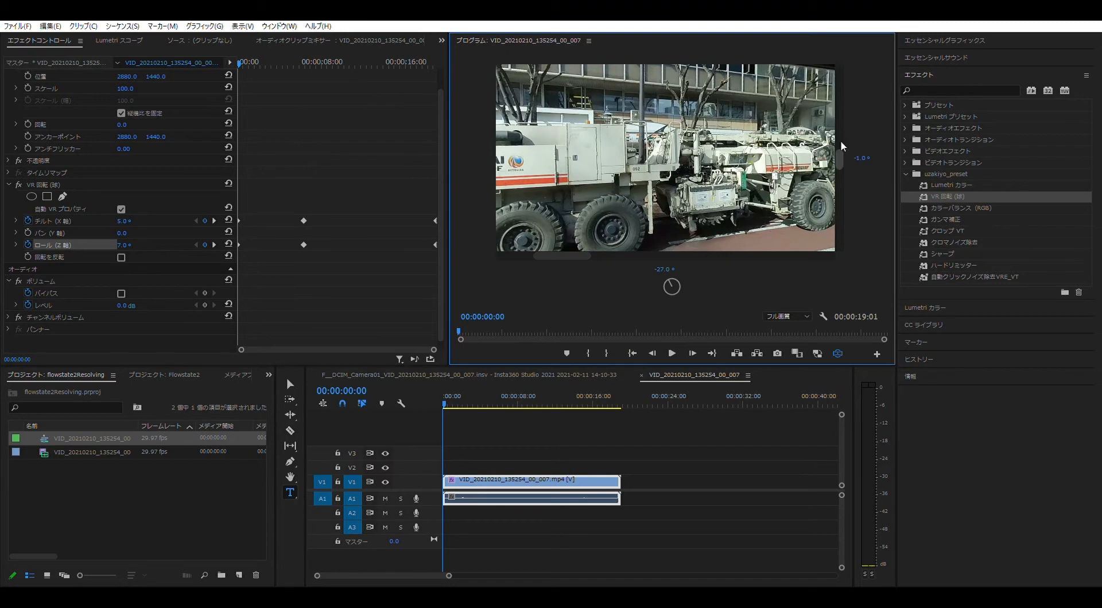
left_click_drag(840, 159, 830, 192)
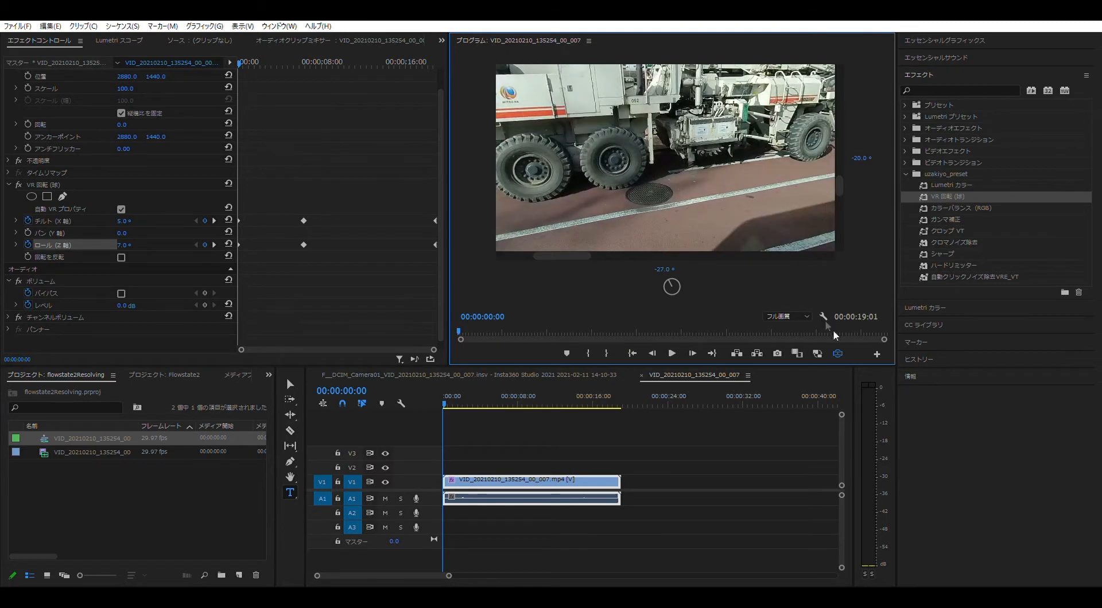
left_click(837, 354)
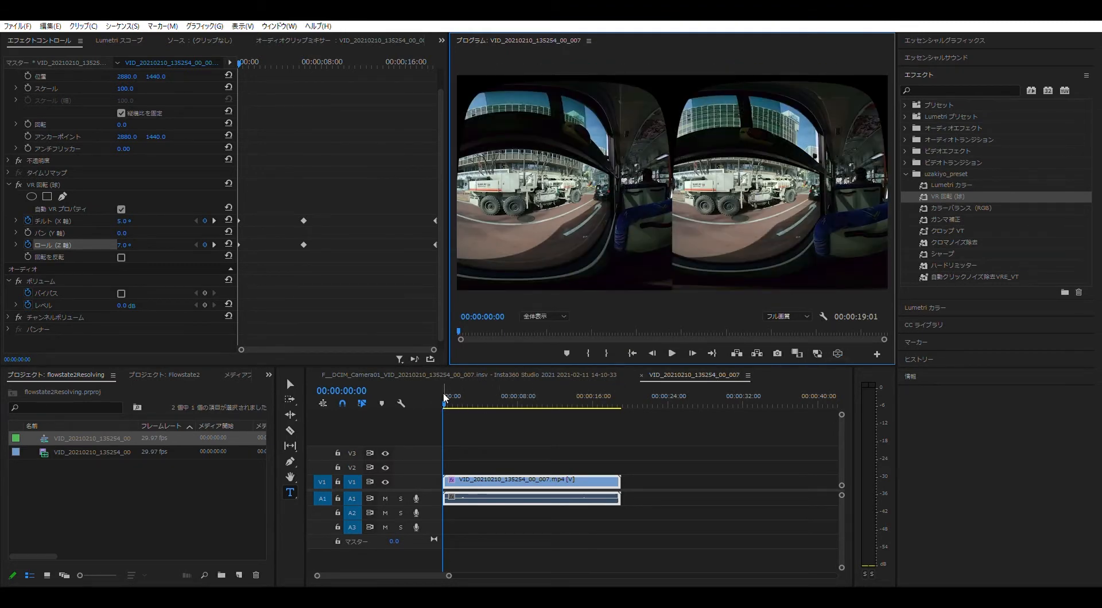
Review the チルト and ロール values at the 00:00:00:00, 00:00:06:11 and 00:00:19:00 keyframes, finishing on the last one
left_click_drag(444, 396, 499, 392)
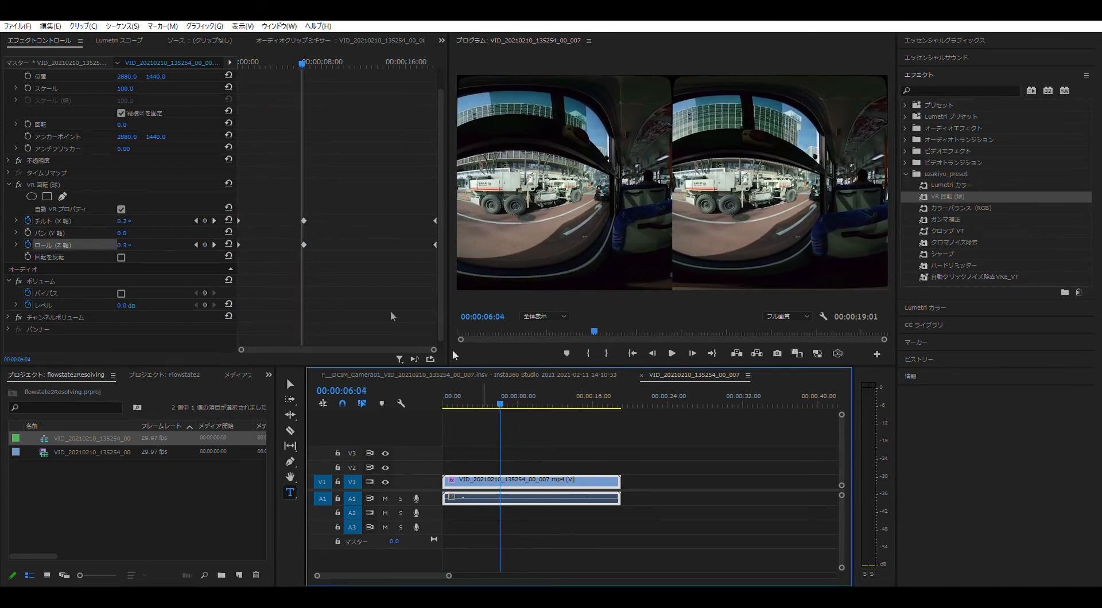
left_click(214, 221)
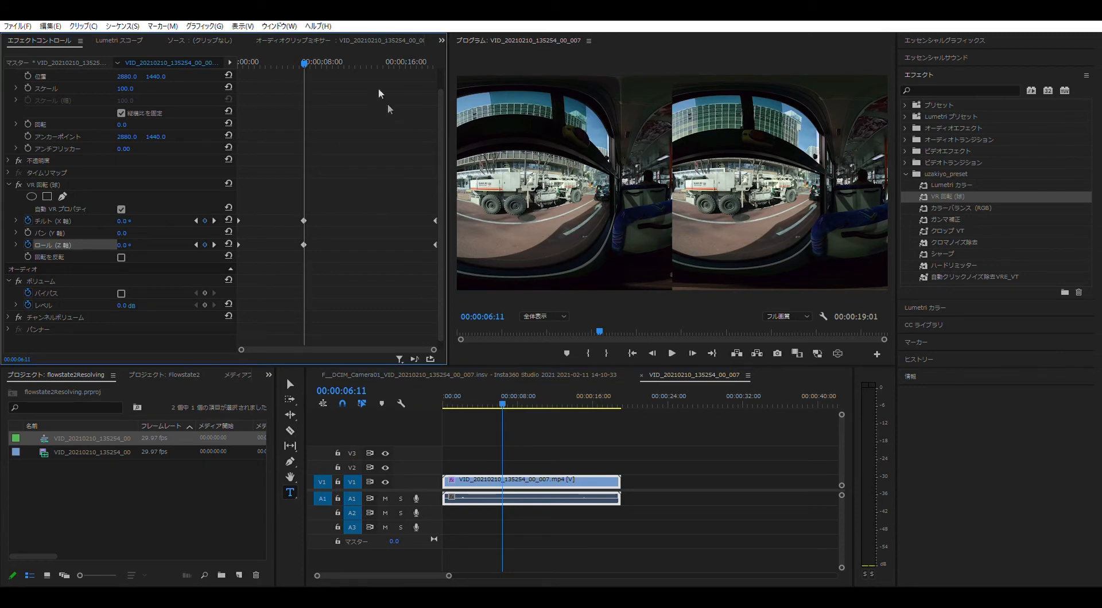
left_click_drag(306, 55, 436, 75)
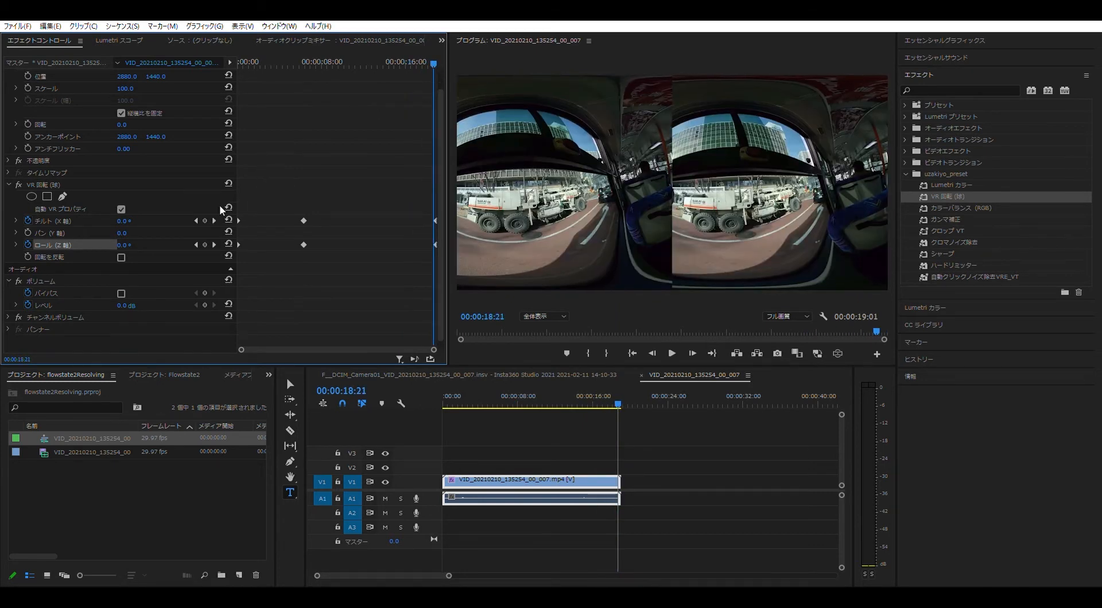
left_click(214, 221)
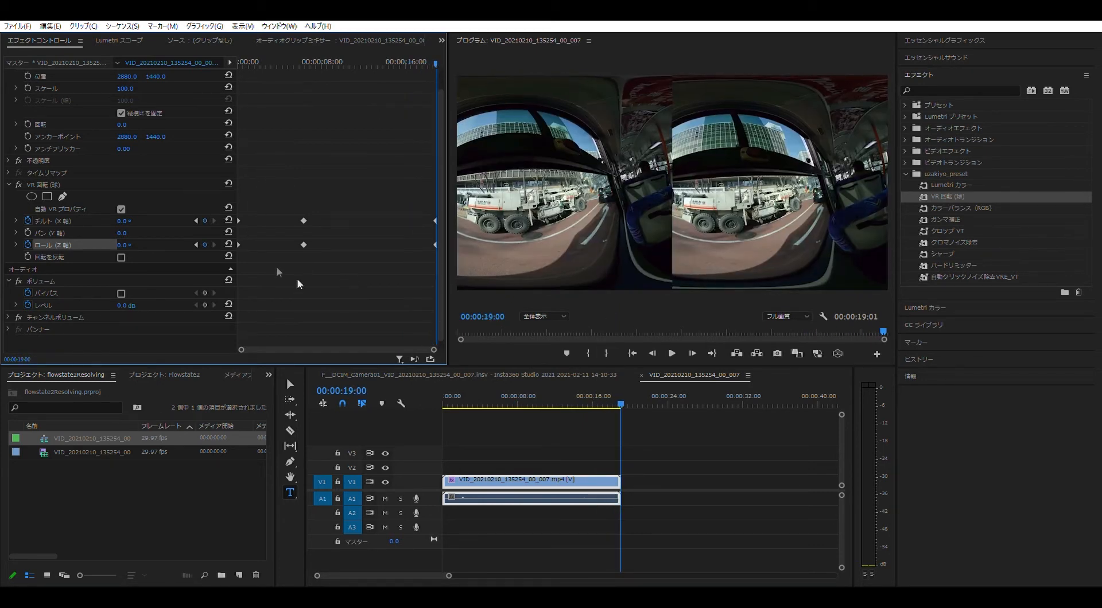
left_click(195, 220)
left_click(196, 221)
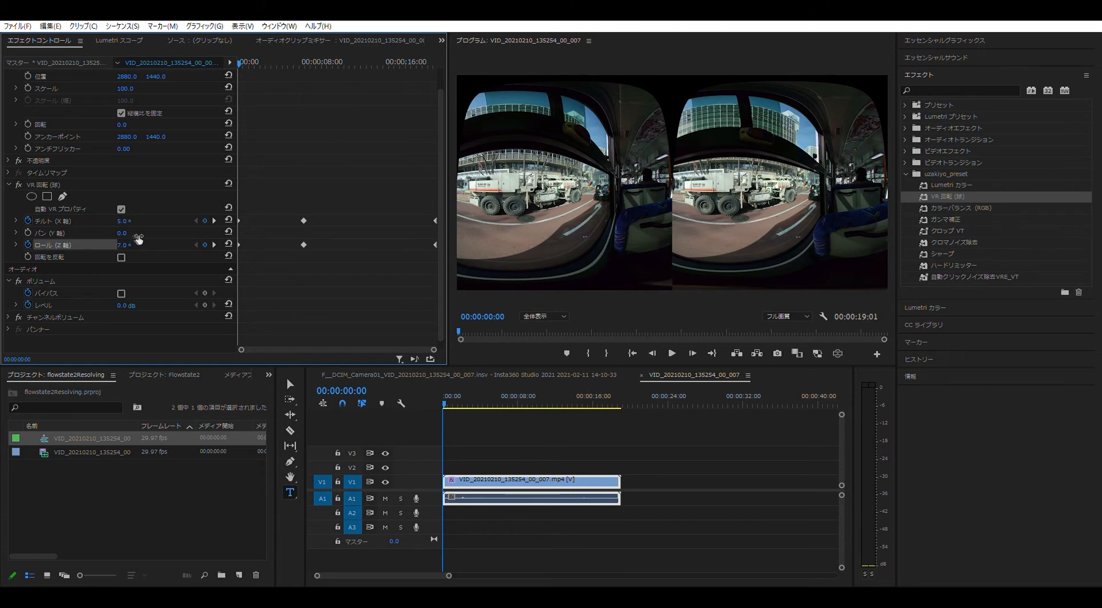
left_click(214, 220)
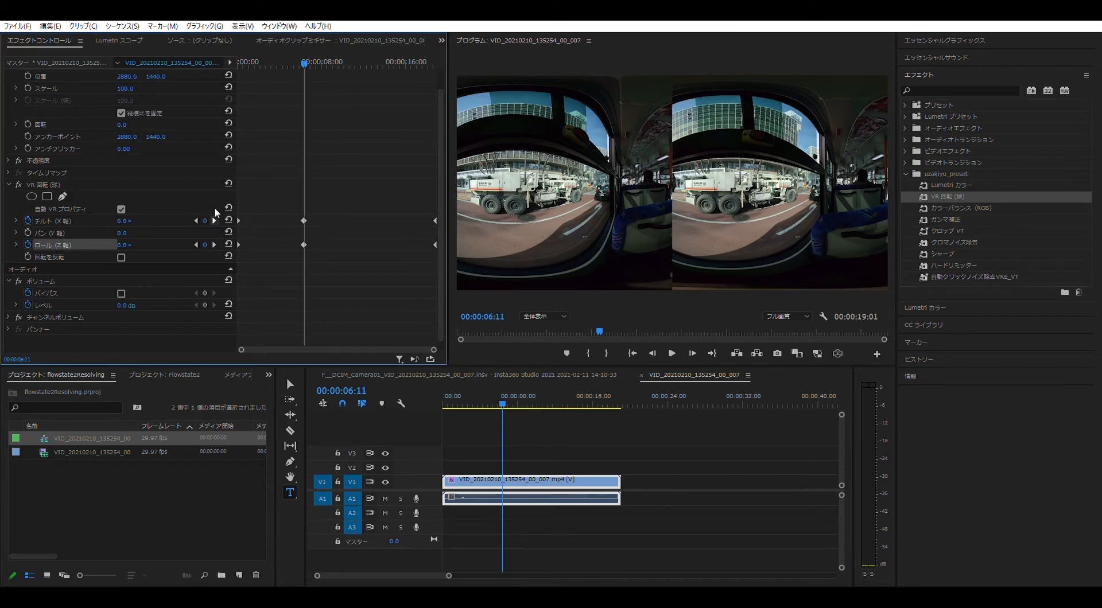
left_click(214, 220)
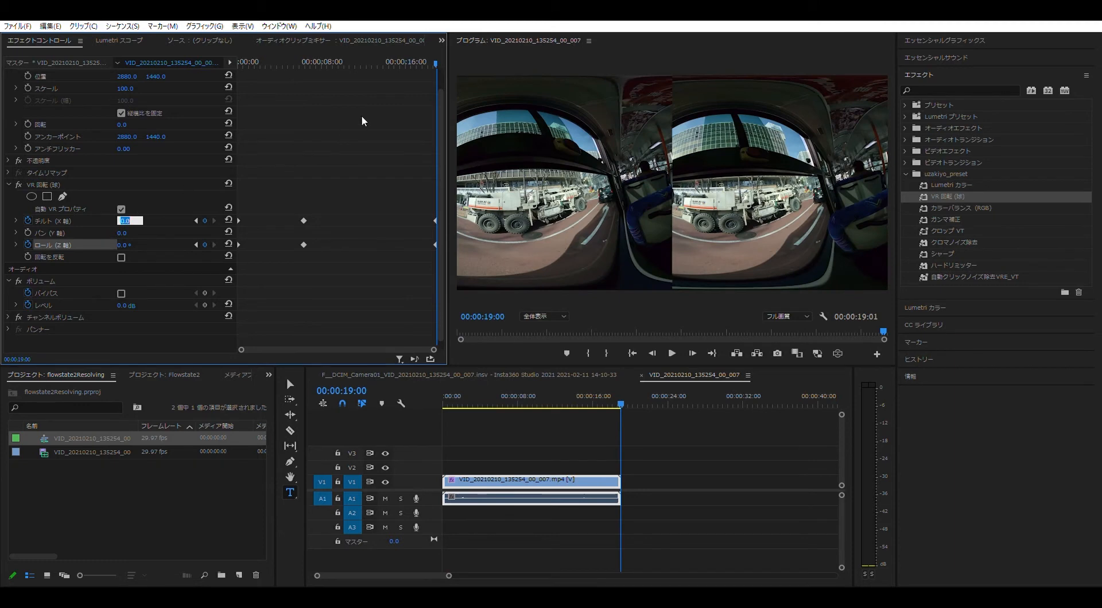
At the 00:00:19:00 keyframe, set チルト (X 軸) to -5.0° and ロール (Z 軸) to -7.0°
type("-5")
key("Return")
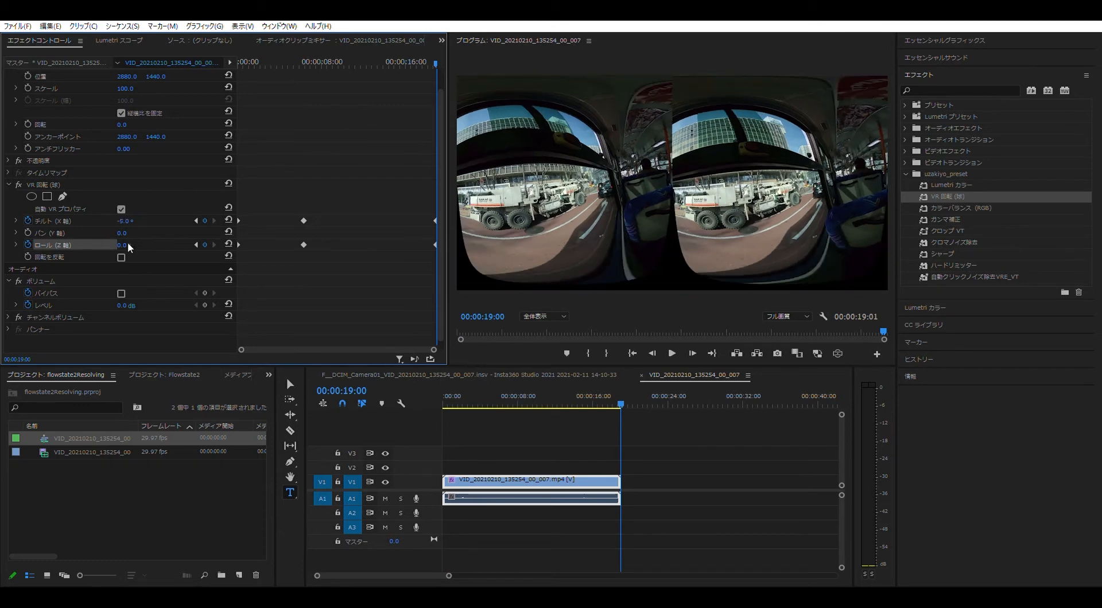
left_click(123, 245)
type("-7")
key("Return")
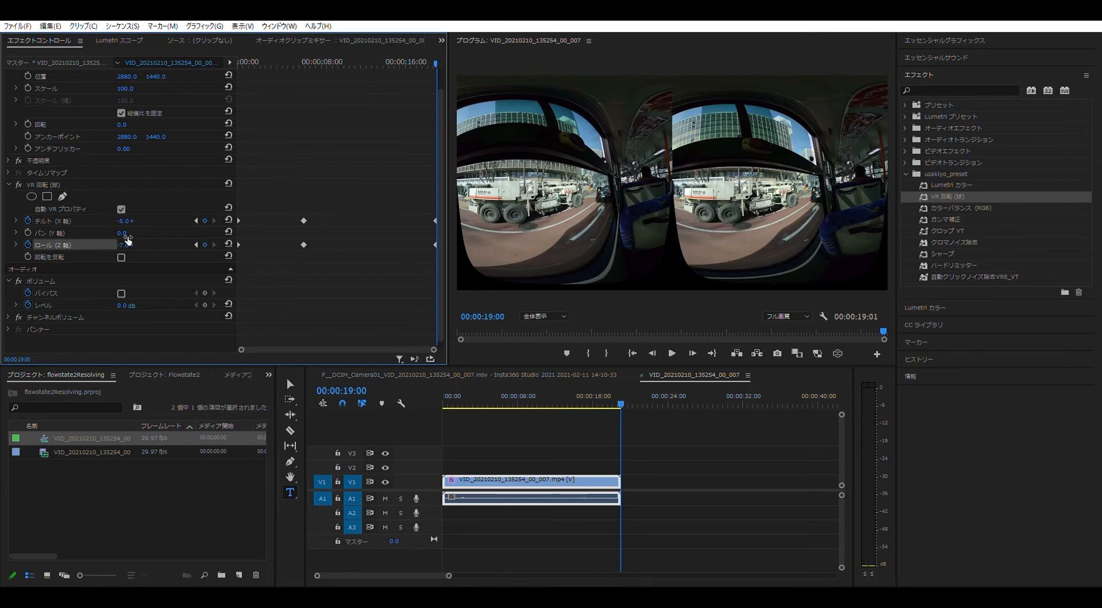
Adjust the 00:00:19:00 keyframe to ロール -12.0° and チルト -9.0°, and check the frame in the VR video display
mouse_move(125, 245)
left_mouse_down()
mouse_move(136, 245)
mouse_move(122, 245)
left_mouse_up()
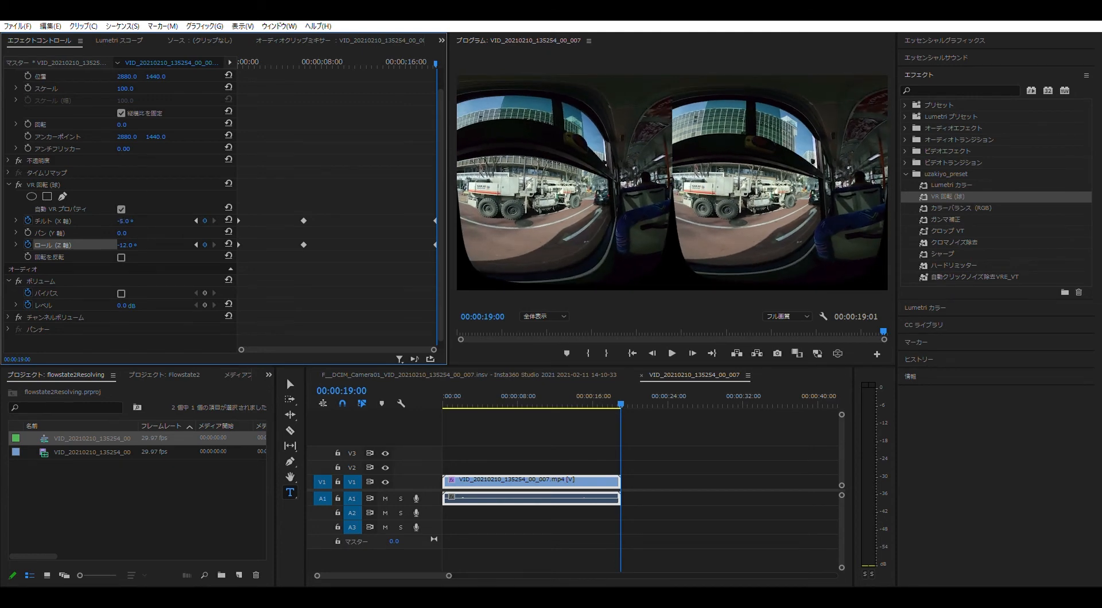
left_click_drag(125, 221, 124, 221)
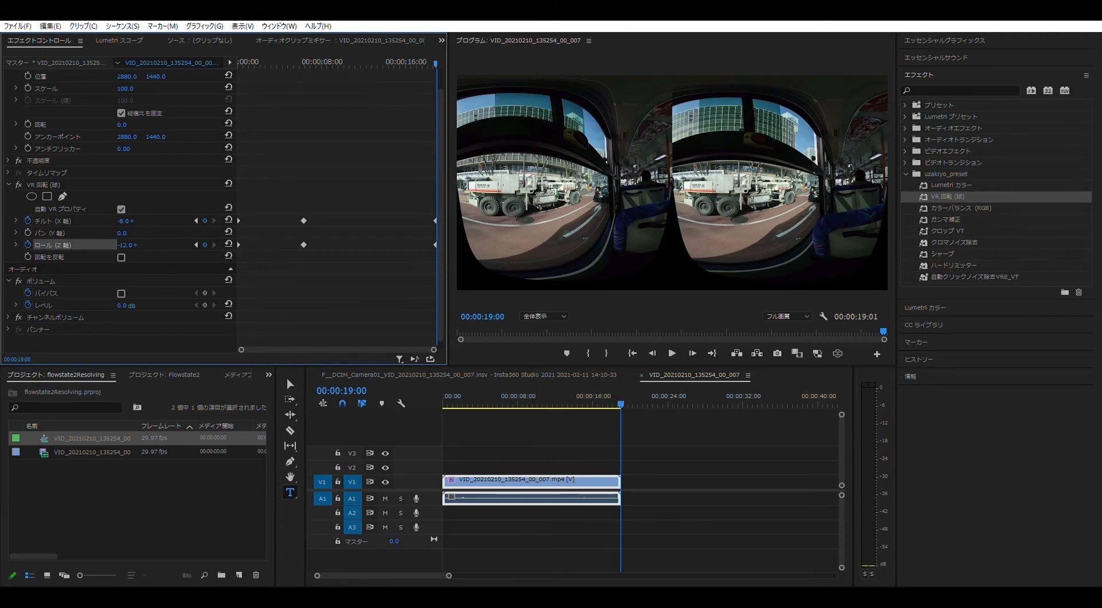
left_click(125, 221)
type("-9")
key("Return")
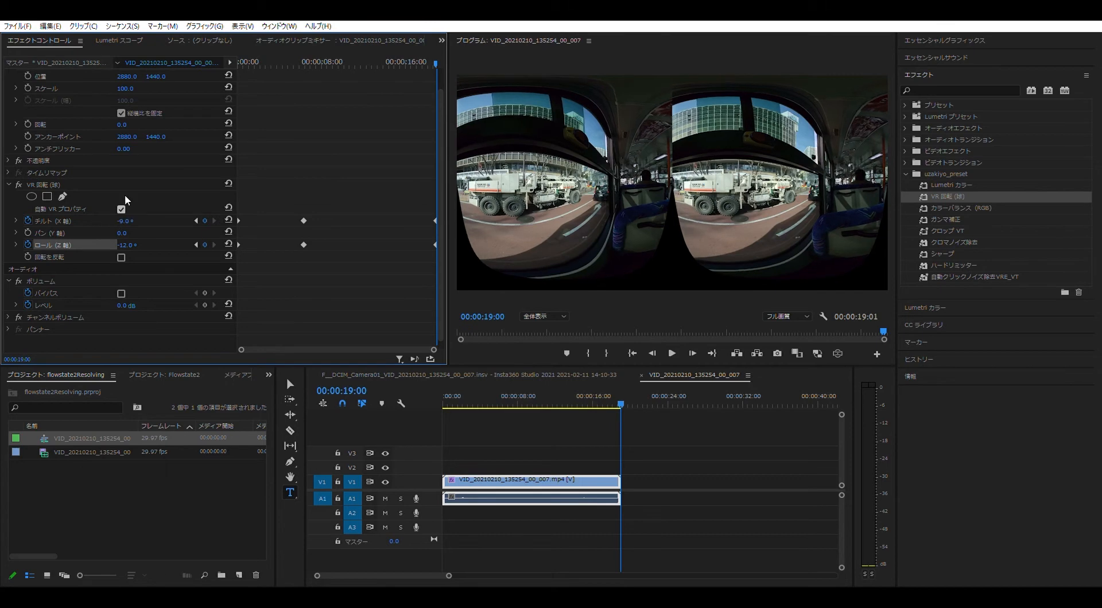
left_click(127, 245)
left_click(837, 352)
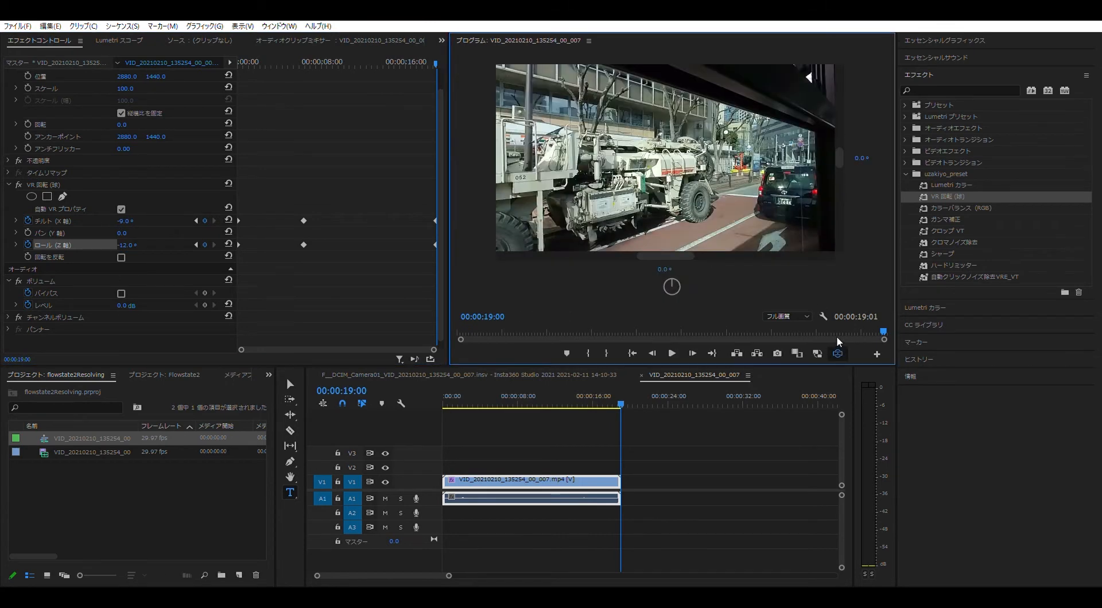
left_click(838, 353)
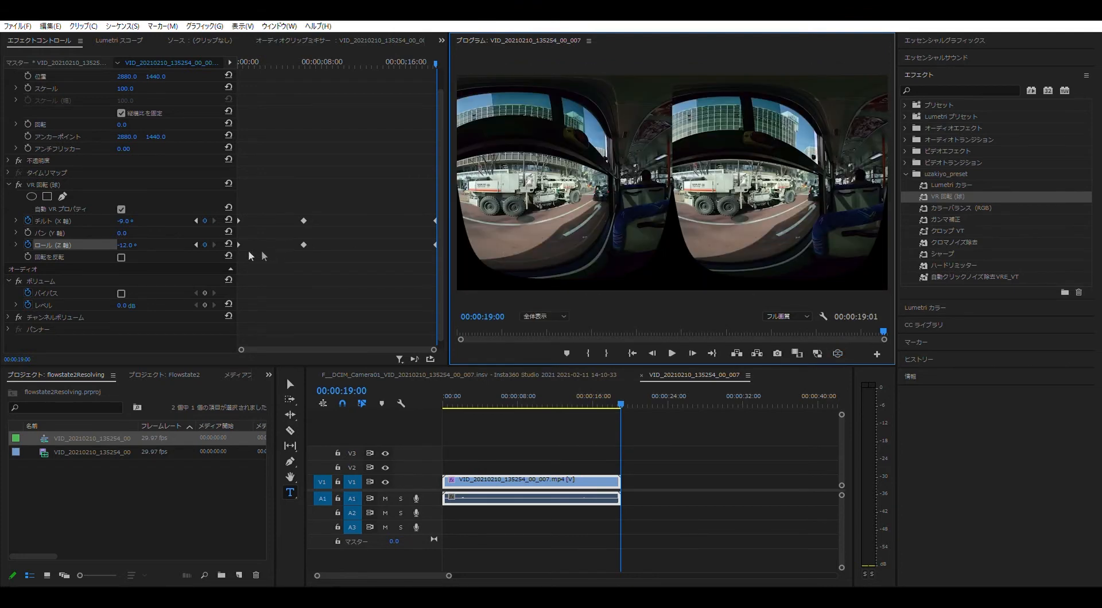
Set ロール (Z 軸) at 00:00:19:00 to -12.5°, check the levelling in the VR video display, and return to the flat view
left_click(136, 243)
type("-12")
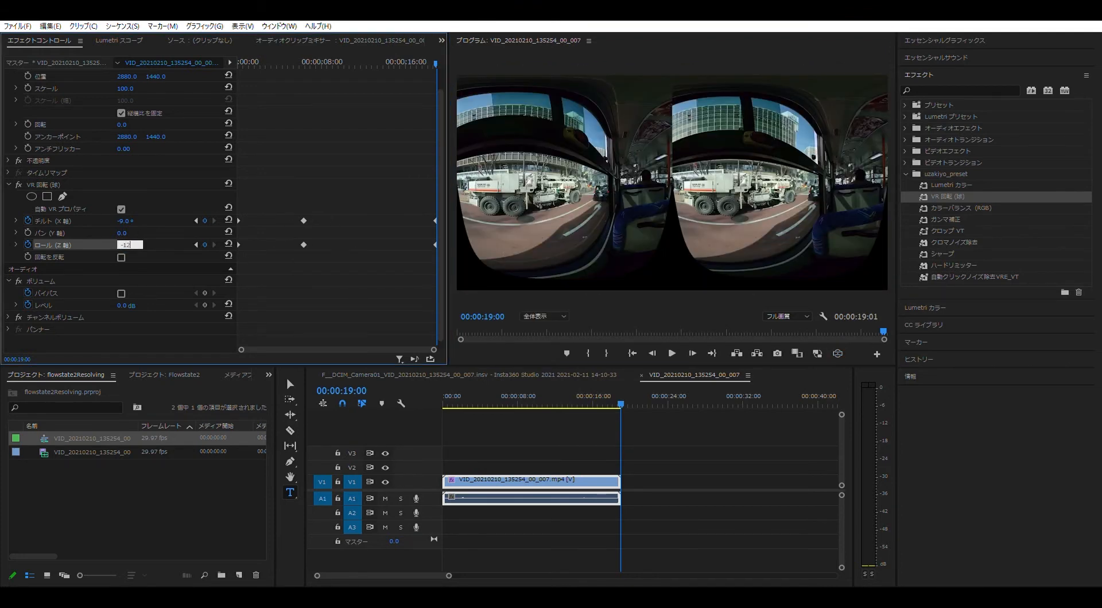
type(".5")
key("Return")
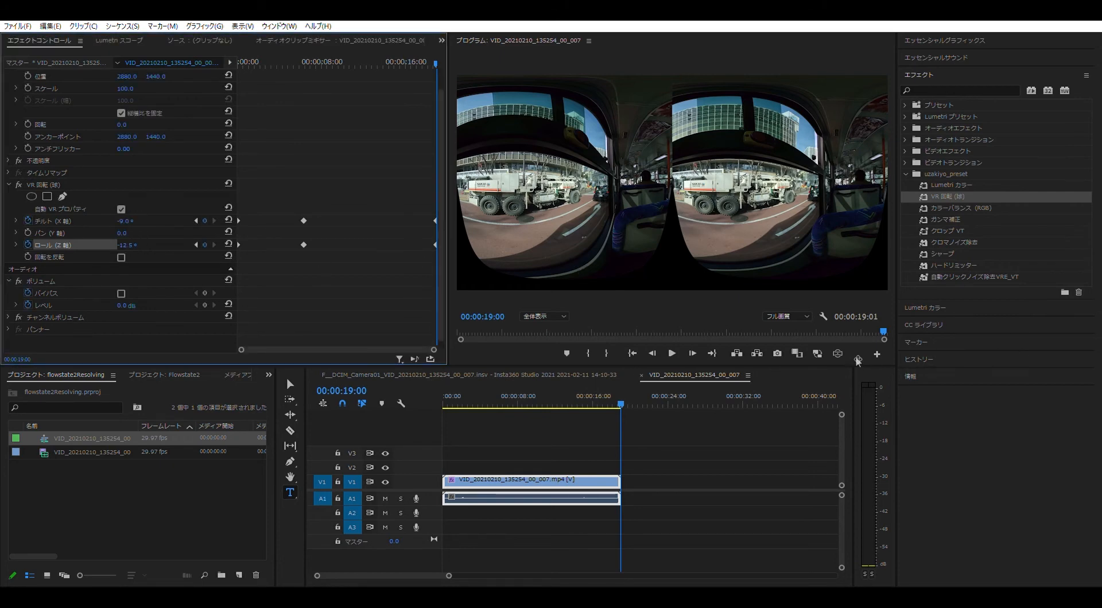
left_click(838, 352)
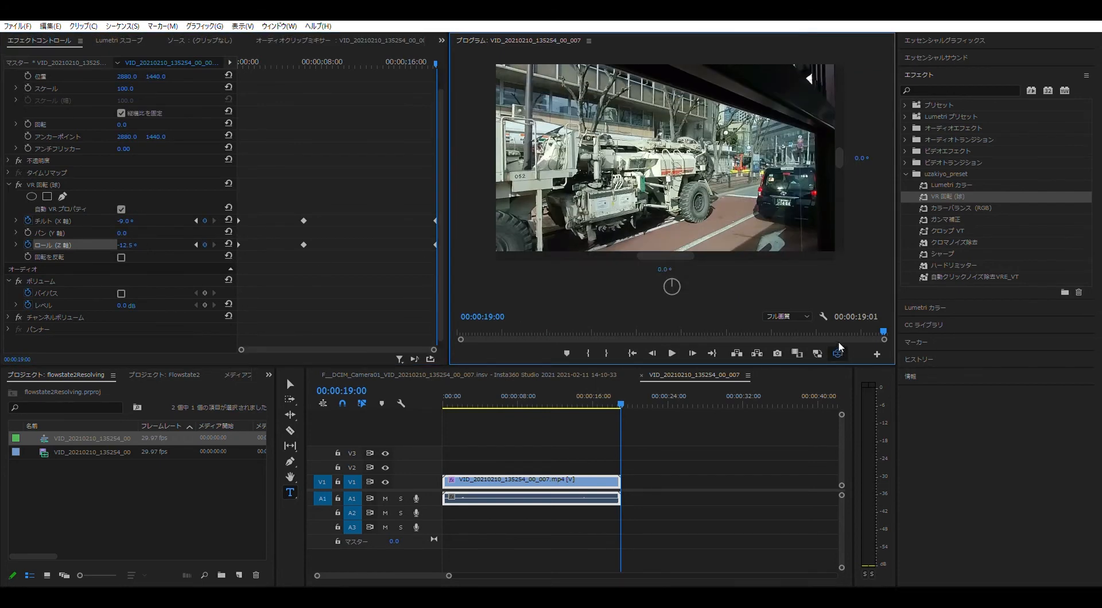
mouse_move(838, 153)
left_mouse_down()
mouse_move(840, 103)
mouse_move(837, 216)
mouse_move(839, 154)
left_mouse_up()
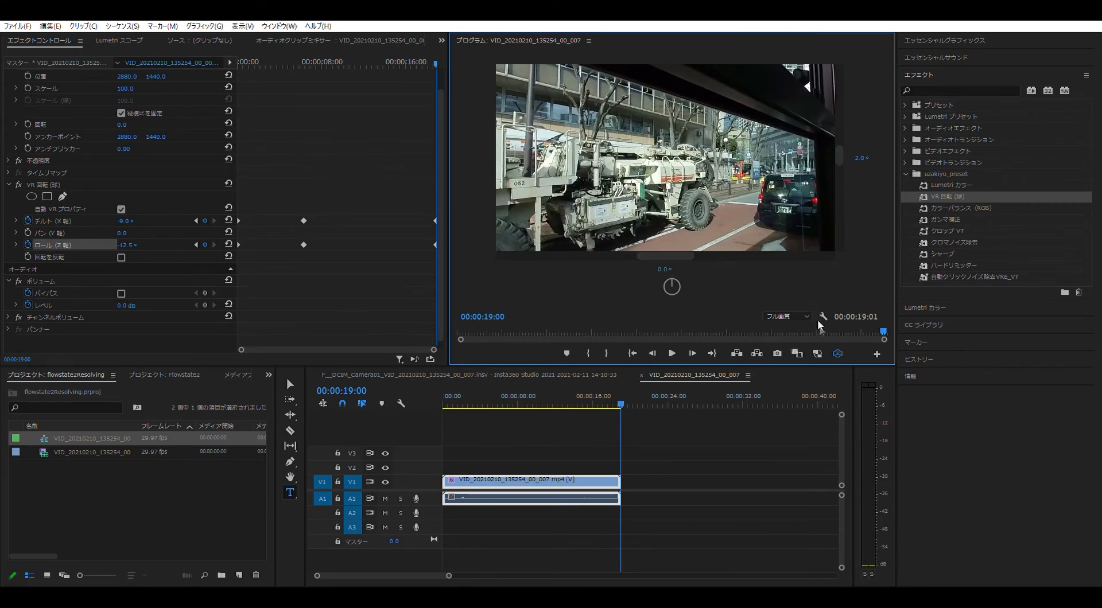
left_click(838, 353)
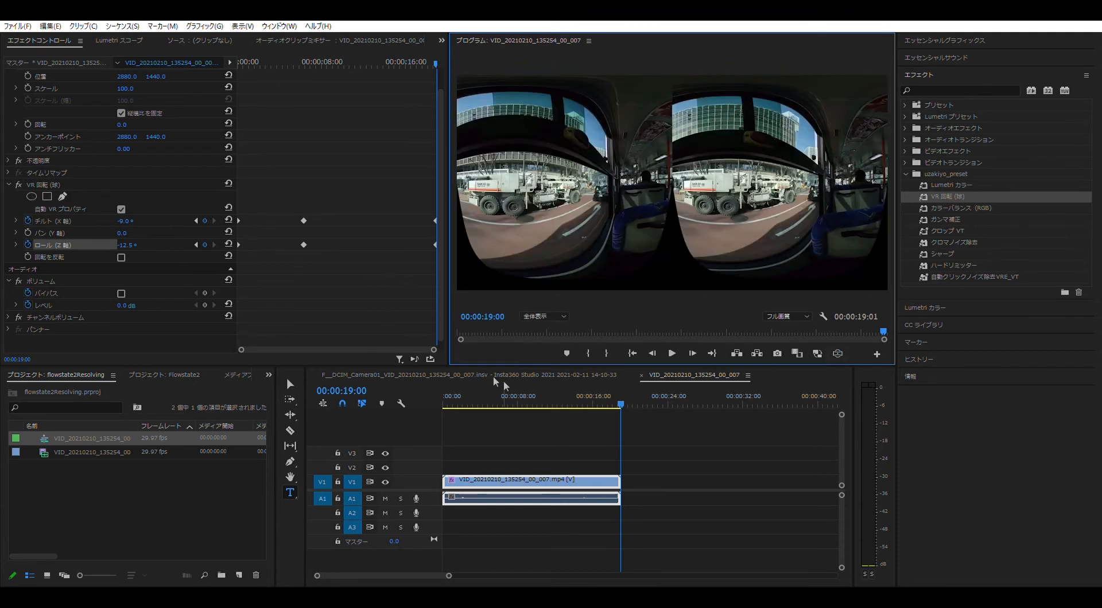
Go back to the clip's start, scrub through it with VR 回転 (球) disabled for comparison, and re-enable the effect
left_click_drag(618, 396, 432, 399)
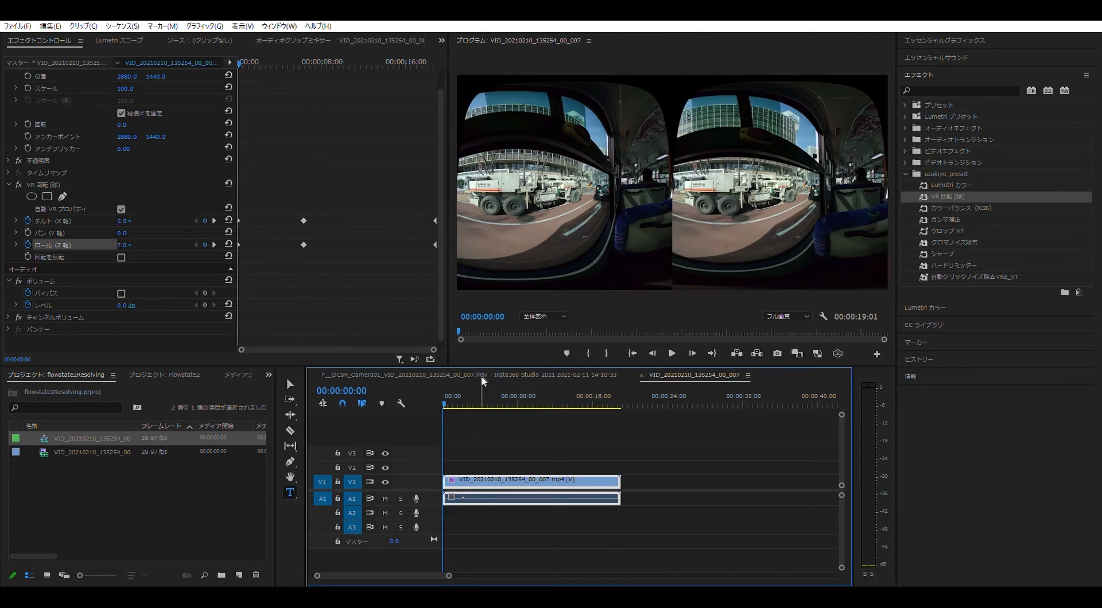
left_click_drag(447, 392, 443, 427)
left_click(18, 185)
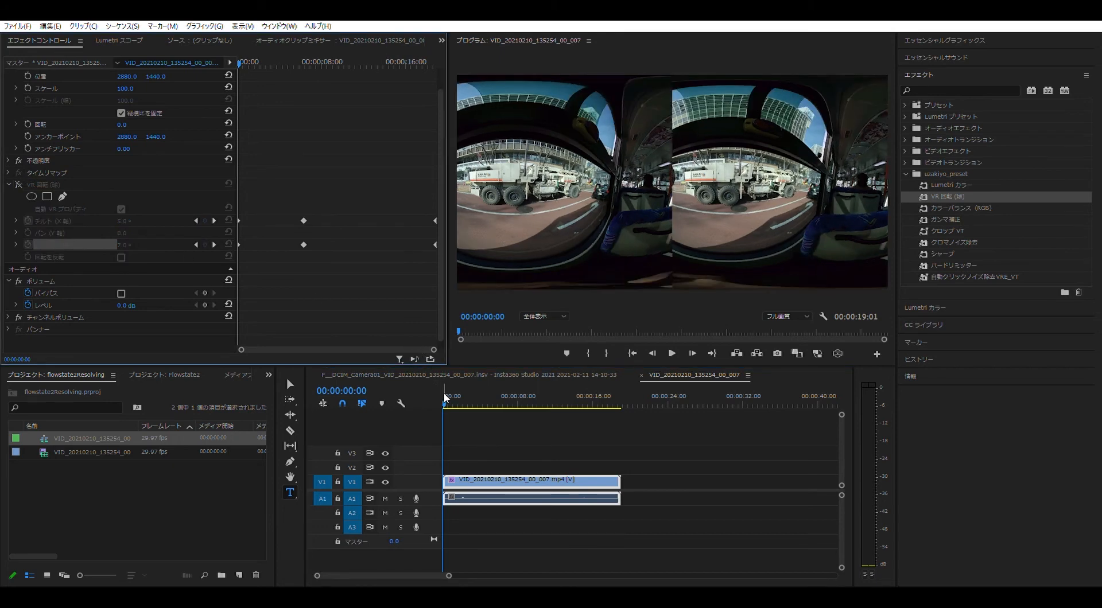
left_click_drag(444, 396, 447, 433)
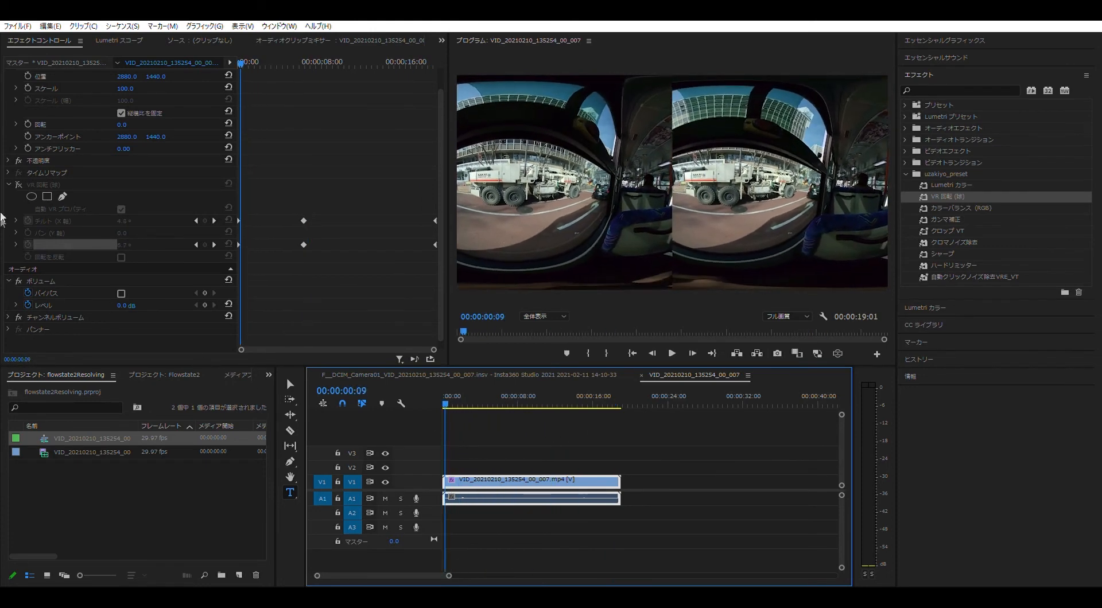
left_click(18, 184)
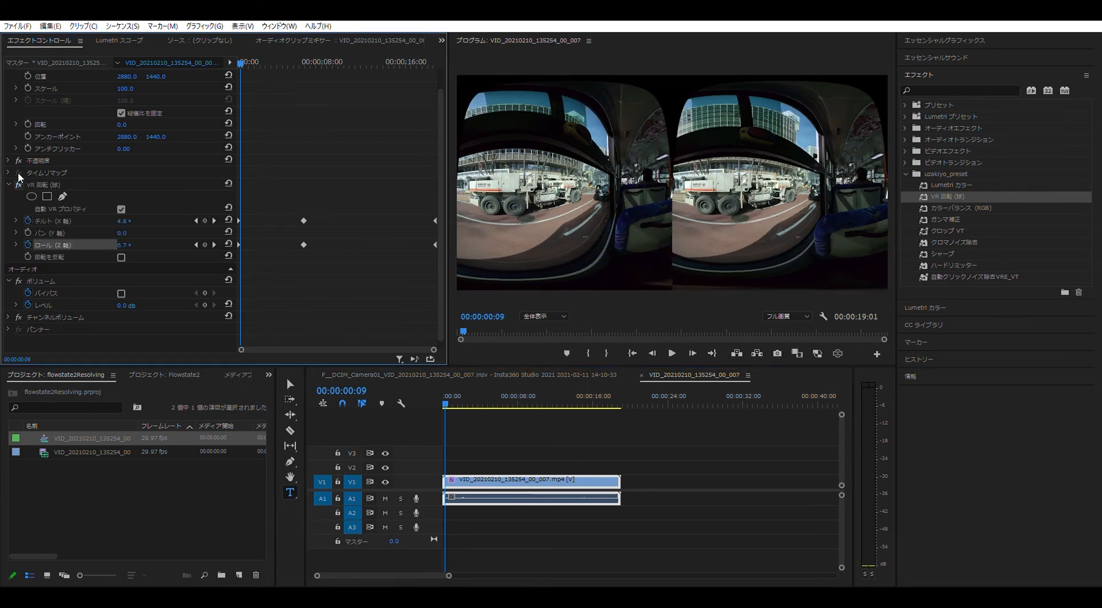
Scrub from the clip's start towards its end with VR 回転 (球) enabled to examine the levelling over time
left_click(447, 397)
left_click_drag(447, 397, 618, 411)
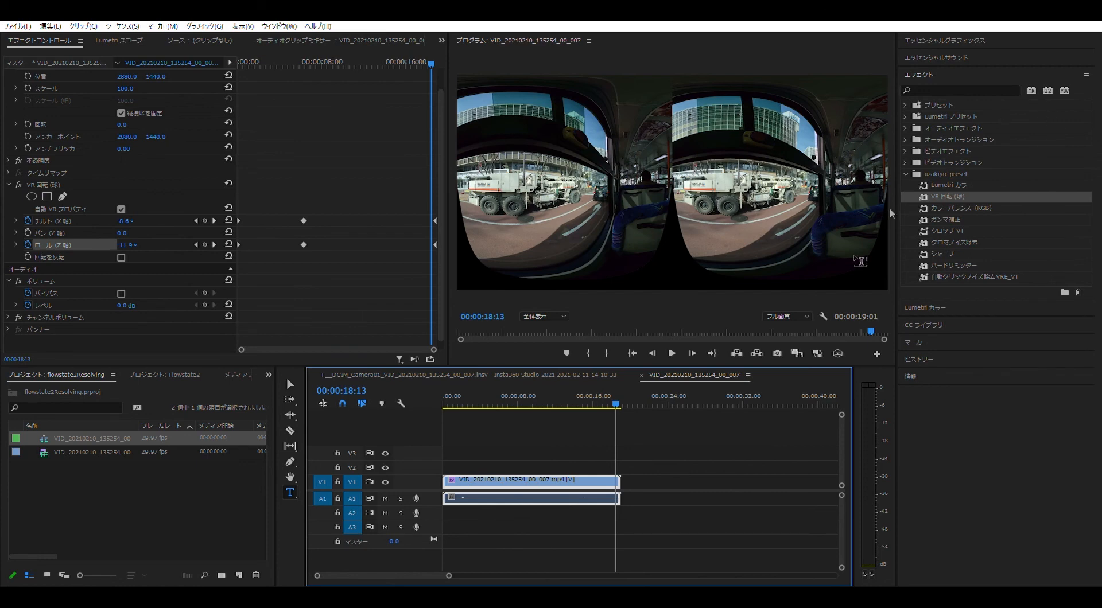
left_click_drag(618, 393, 612, 424)
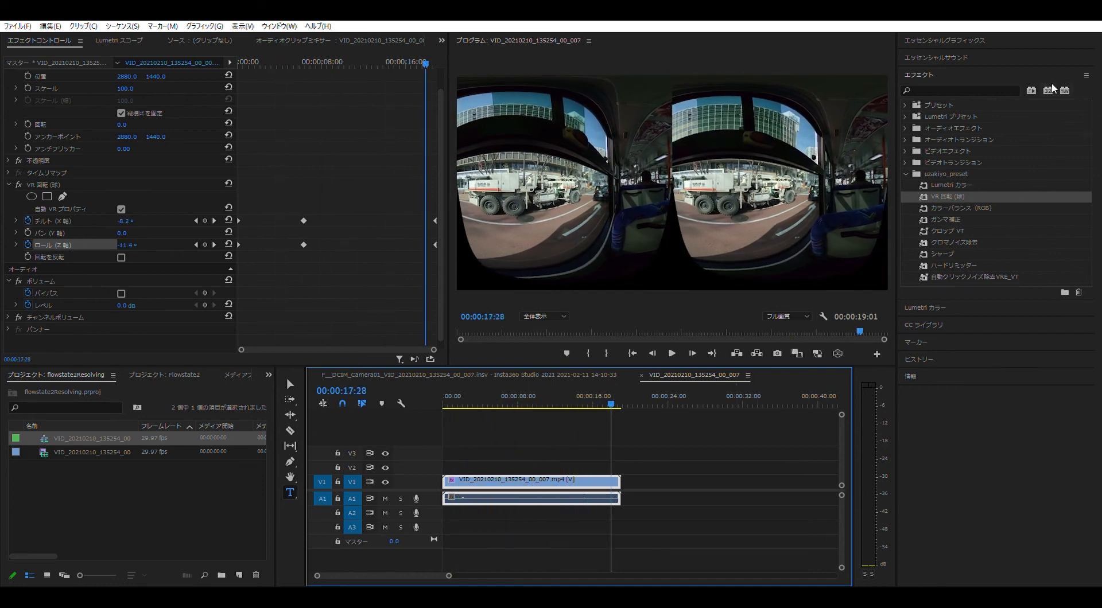